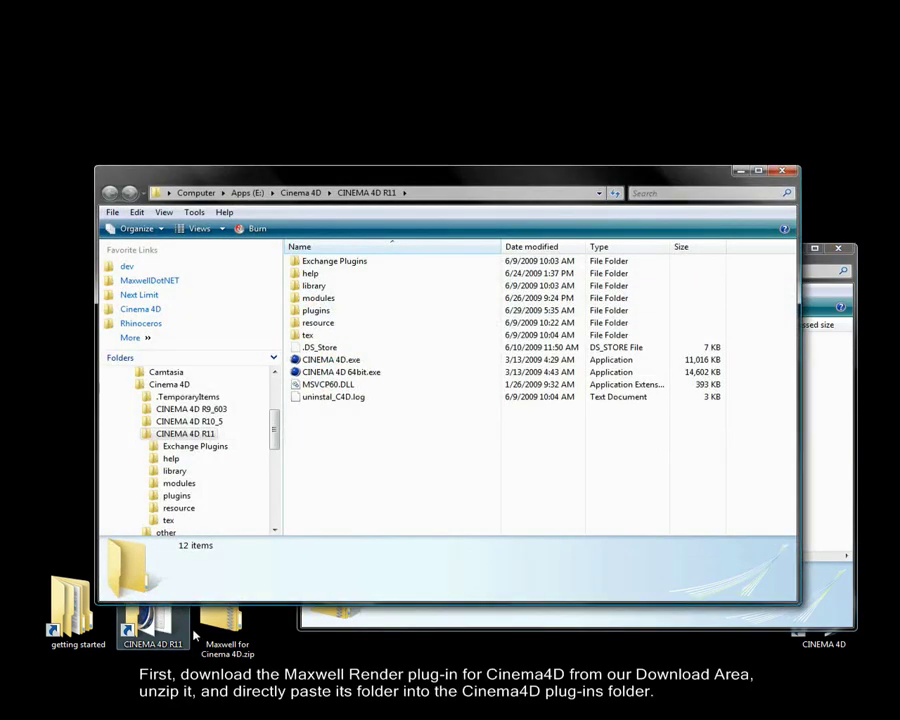
- Copy the Maxwell folder from the Maxwell for Cinema 4D.zip archive into the plugins folder of CINEMA 4D R11
{"action": "left_click_drag", "start_coordinate": [279, 169], "coordinate": [215, 30]}
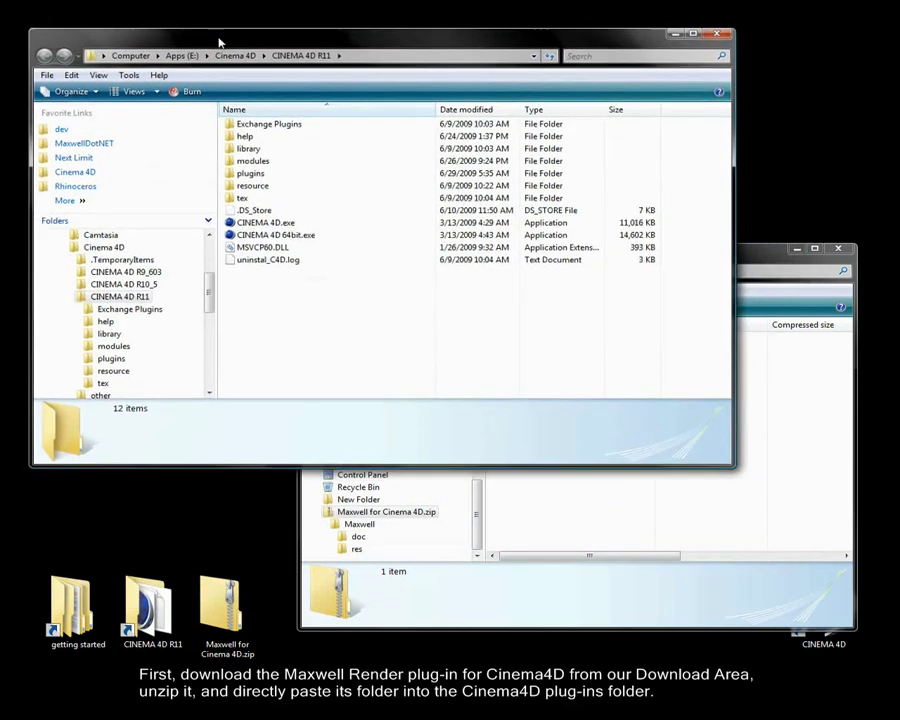
{"action": "double_click", "coordinate": [251, 171]}
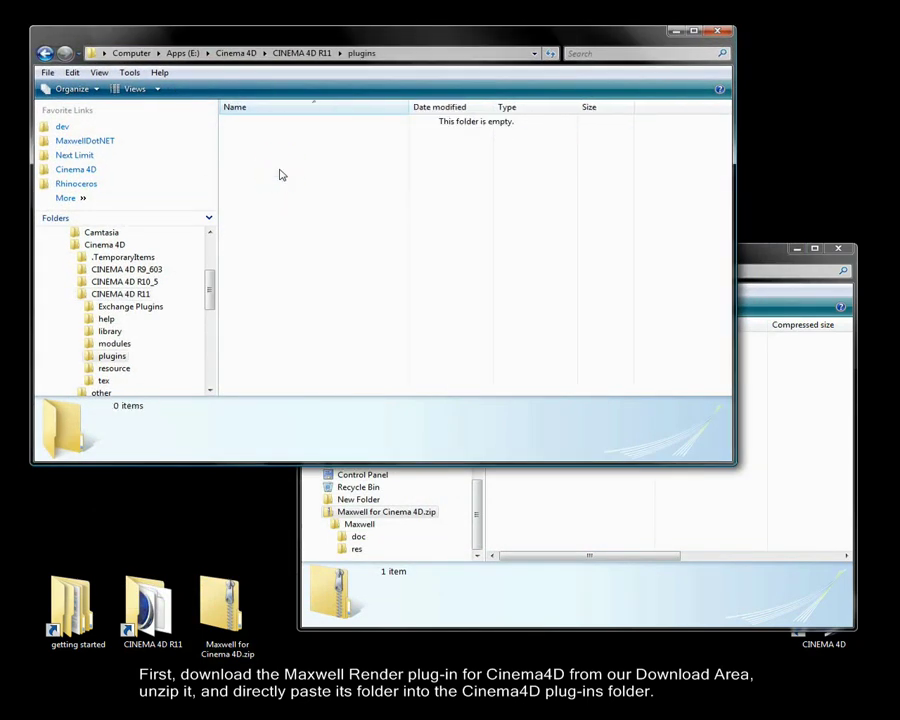
{"action": "left_click", "coordinate": [531, 497]}
{"action": "left_click_drag", "start_coordinate": [518, 345], "coordinate": [315, 218]}
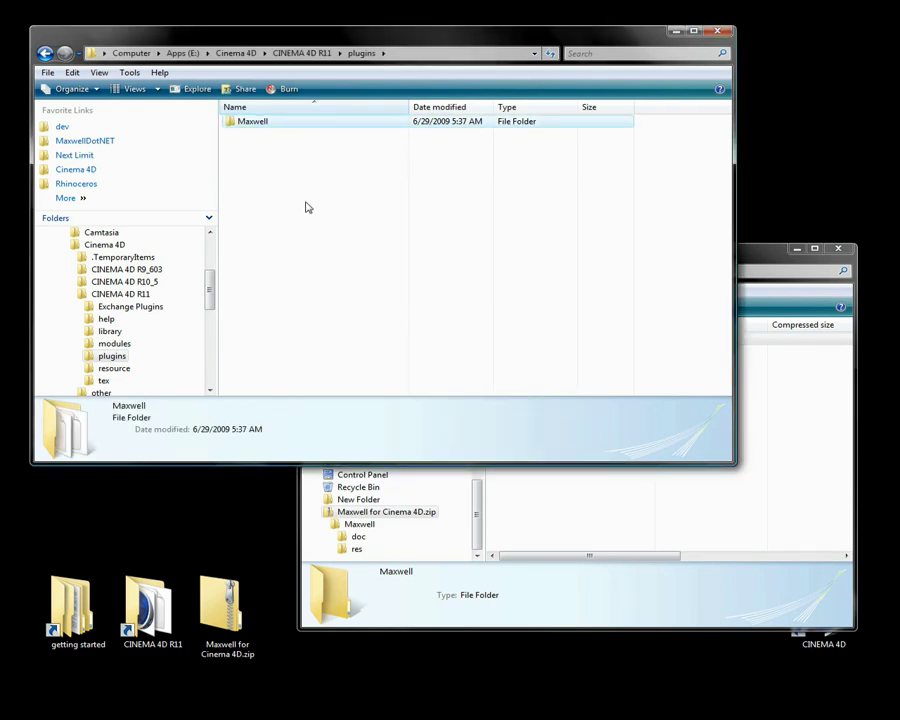
- Check the plug-in files in the copied Maxwell folder, including the manual in its doc subfolder
{"action": "double_click", "coordinate": [297, 125]}
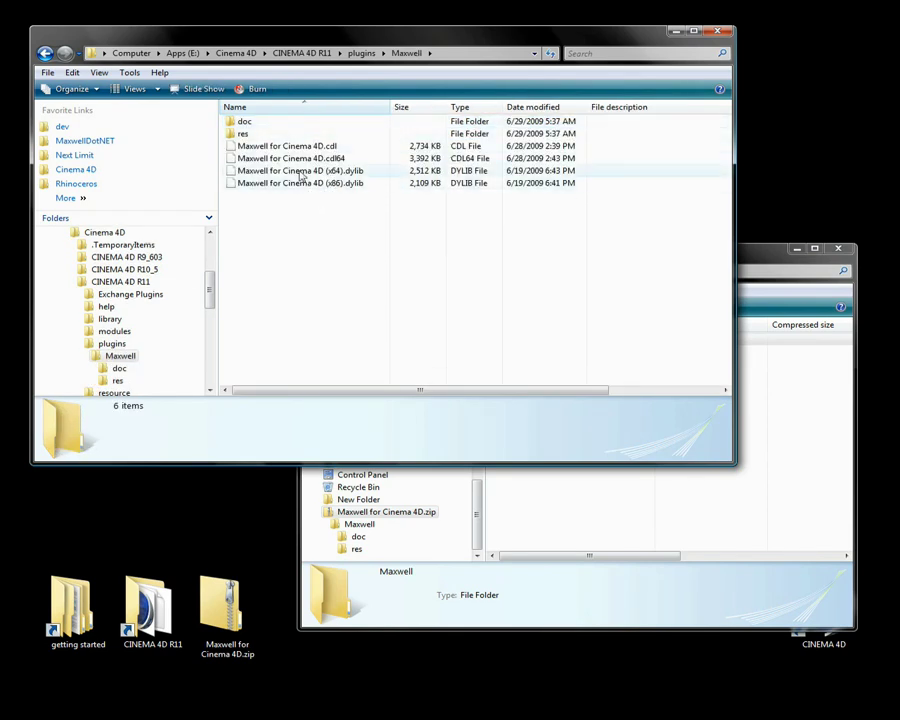
{"action": "double_click", "coordinate": [287, 124]}
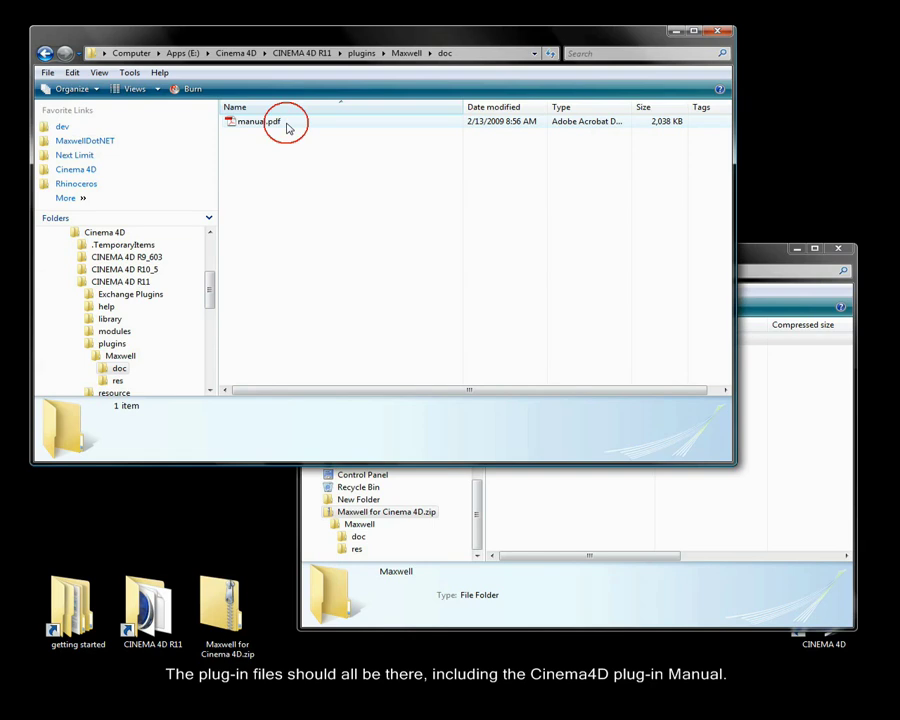
{"action": "left_click", "coordinate": [45, 53]}
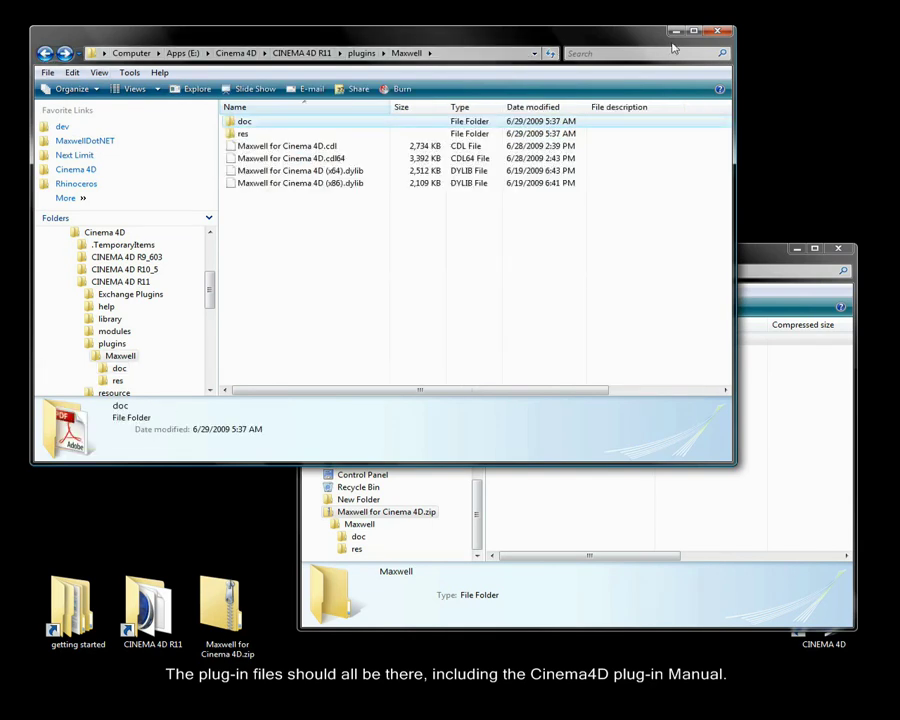
- Close the plugins folder and zip archive windows, and launch CINEMA 4D from the desktop
{"action": "left_click", "coordinate": [716, 32]}
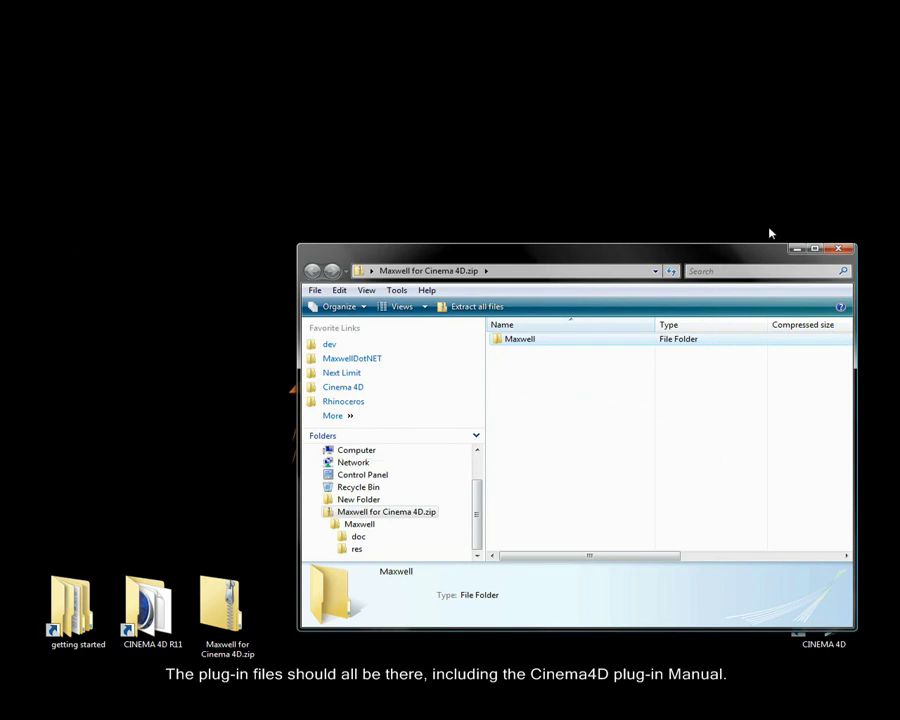
{"action": "left_click", "coordinate": [833, 246]}
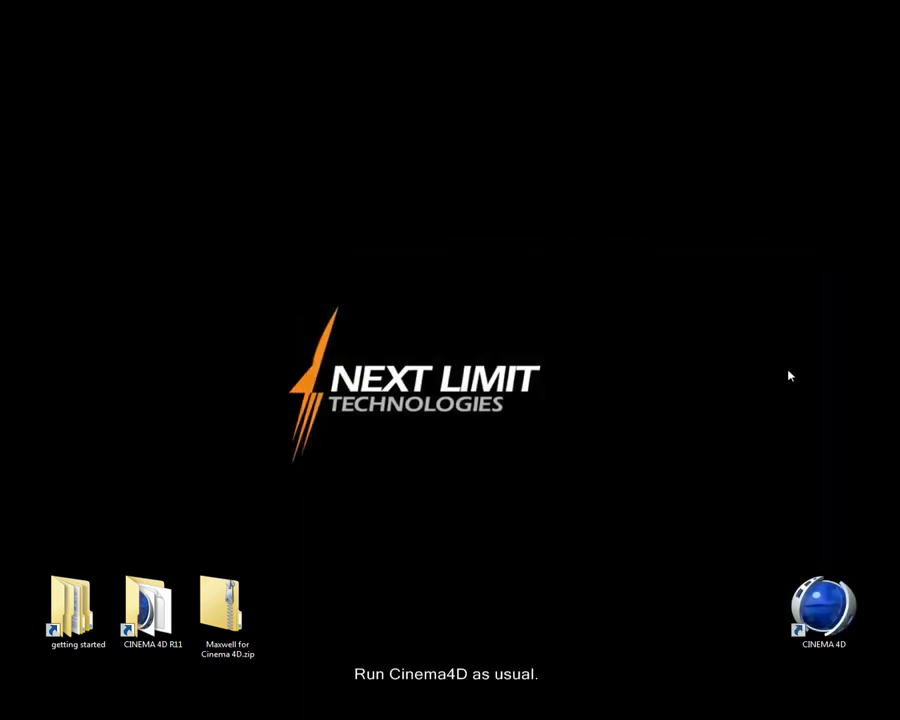
{"action": "double_click", "coordinate": [828, 609]}
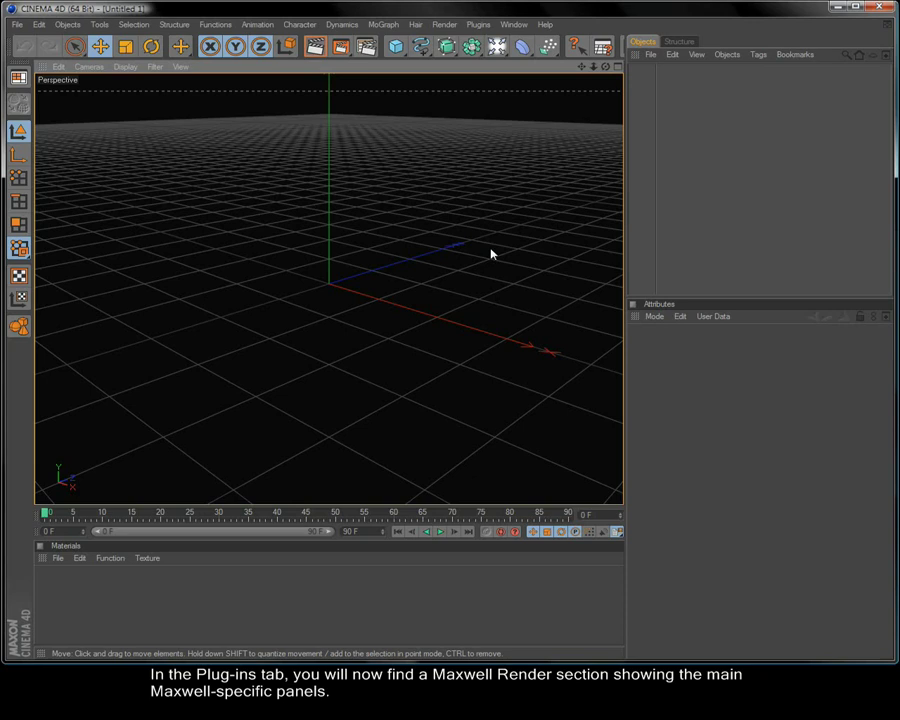
- Detach the Maxwell plug-in commands as a floating palette and dock it between the Objects and Attributes managers
{"action": "left_click", "coordinate": [480, 25]}
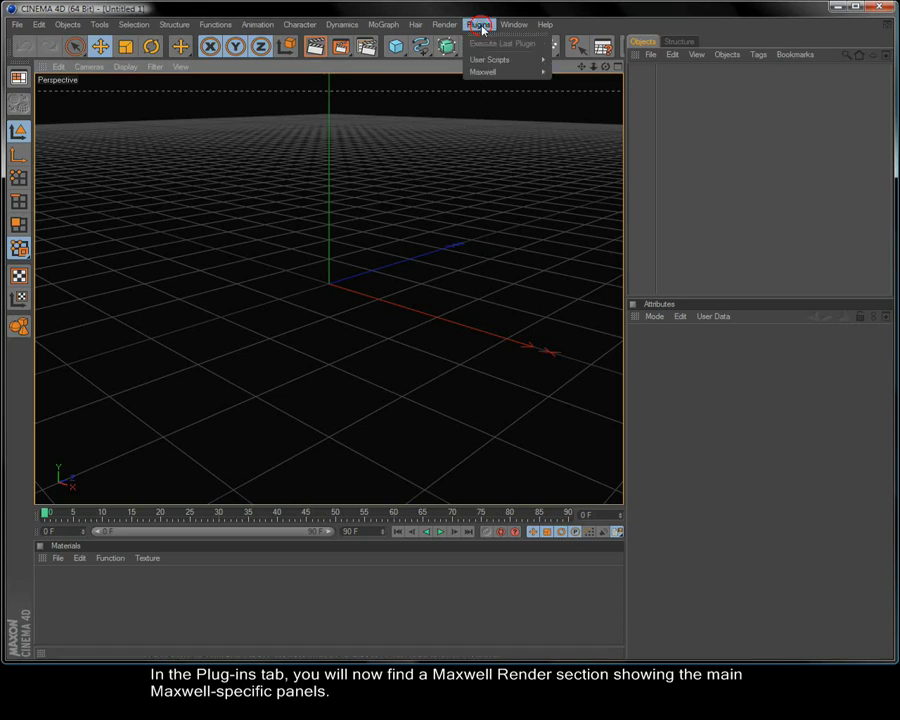
{"action": "mouse_move", "coordinate": [488, 75]}
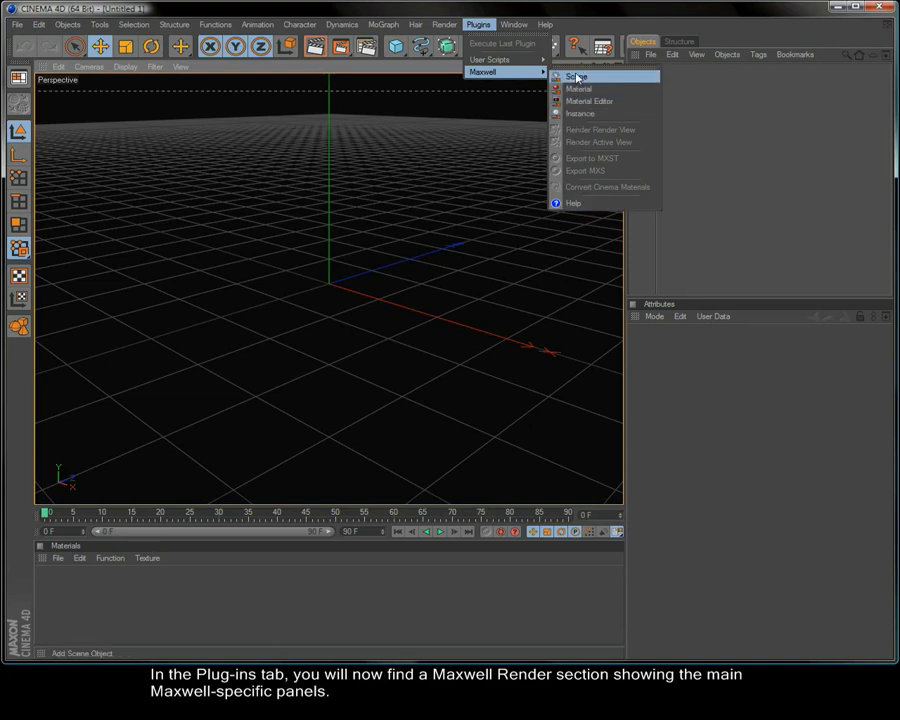
{"action": "left_click", "coordinate": [579, 68]}
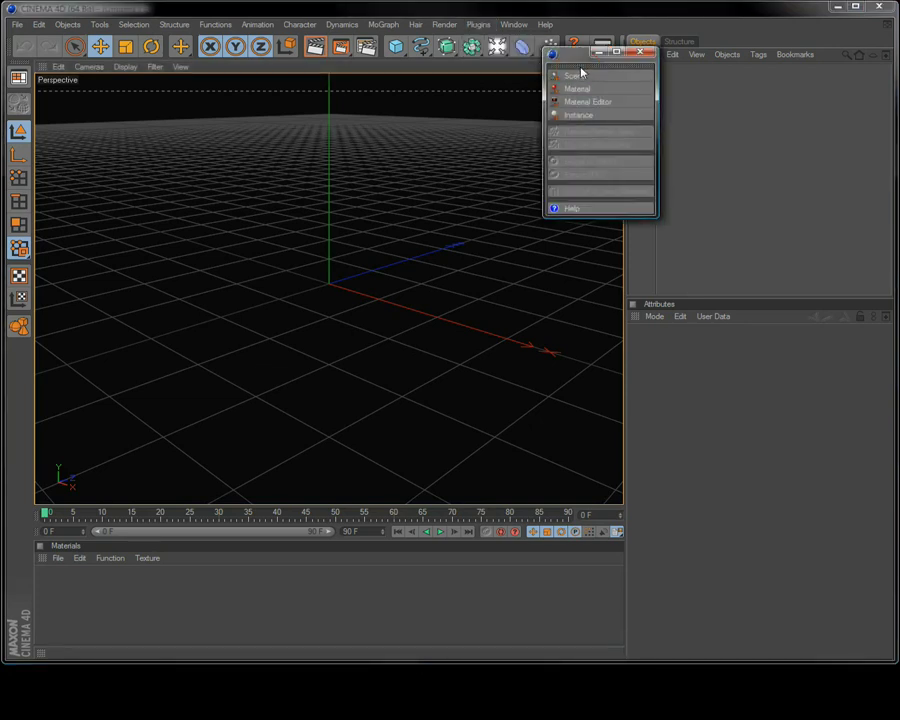
{"action": "left_click_drag", "start_coordinate": [581, 68], "coordinate": [654, 301]}
- Hide the text labels on the docked Maxwell palette and set its icon size to Medium Icons
{"action": "right_click", "coordinate": [650, 348]}
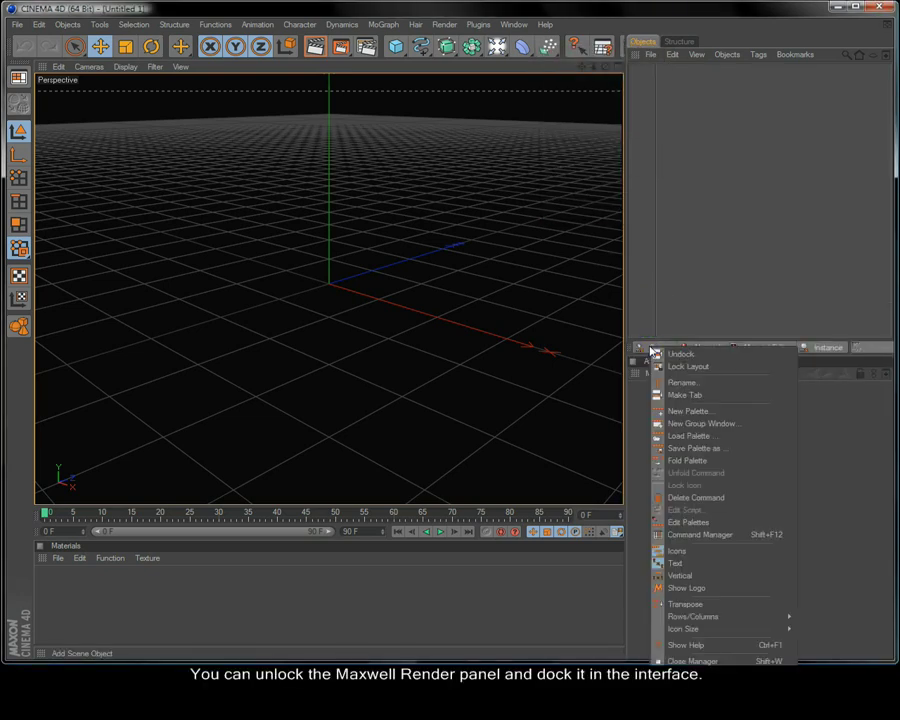
{"action": "left_click", "coordinate": [670, 563]}
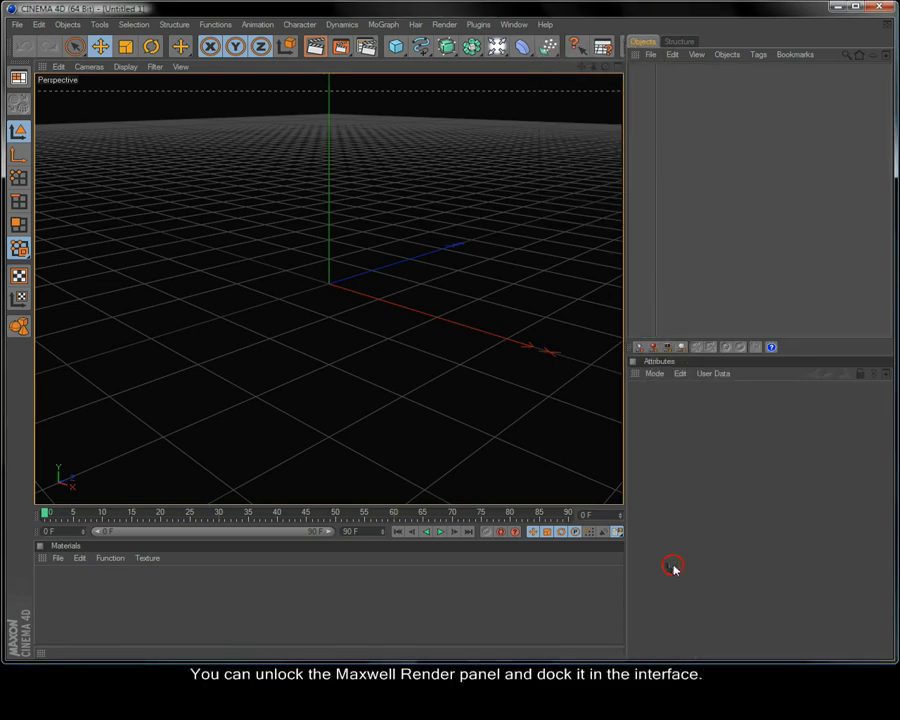
{"action": "right_click", "coordinate": [666, 348]}
{"action": "mouse_move", "coordinate": [770, 634]}
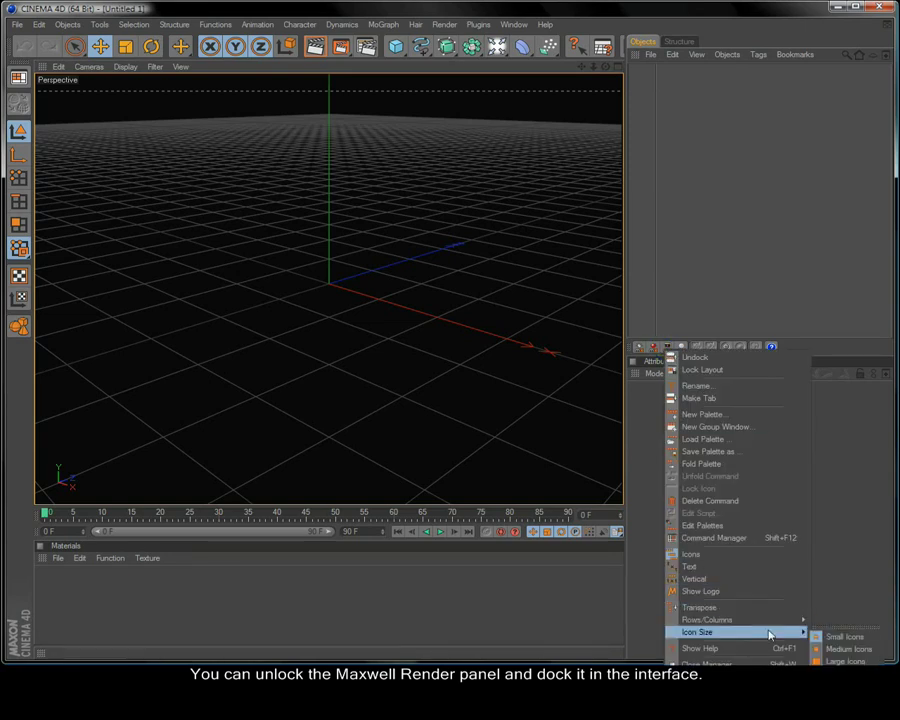
{"action": "left_click", "coordinate": [826, 648]}
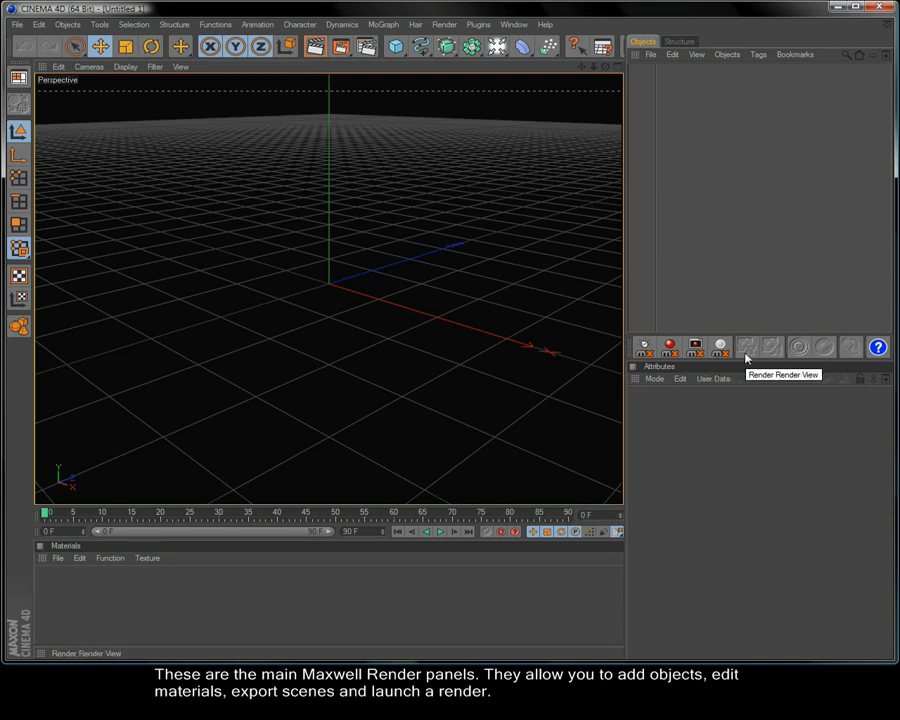
- Open the Maxwell plug-in manual from the docked palette and examine its table of contents
{"action": "left_click", "coordinate": [876, 348]}
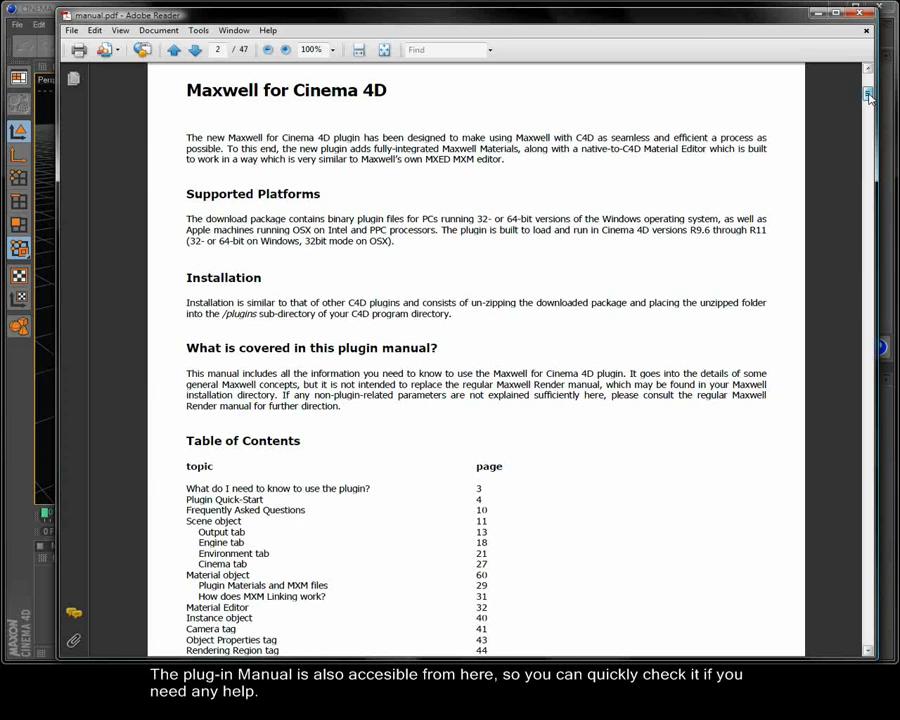
{"action": "left_click_drag", "start_coordinate": [869, 96], "coordinate": [869, 100]}
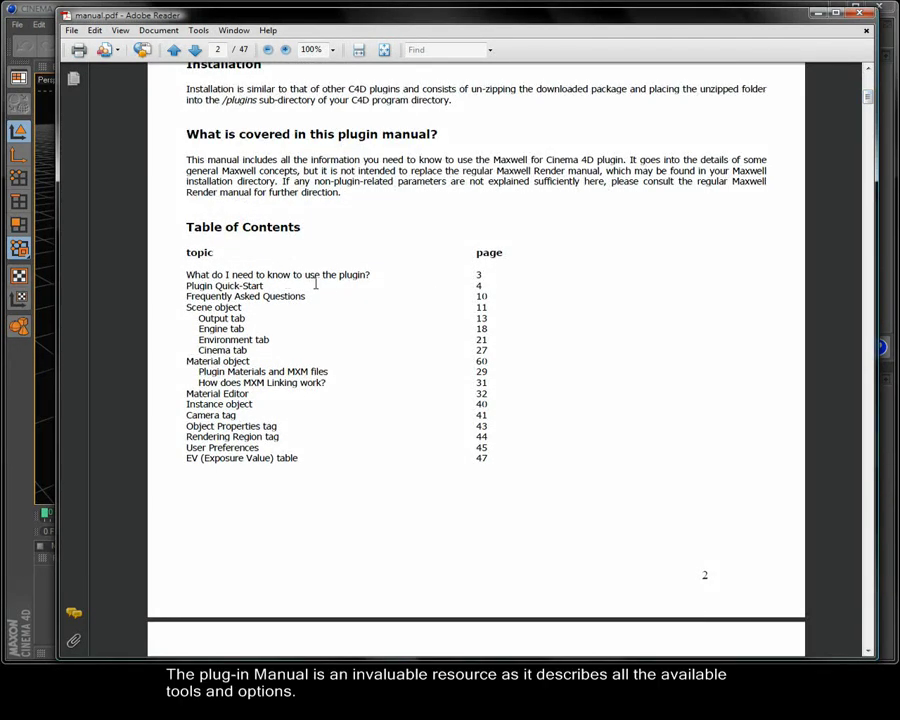
{"action": "left_click_drag", "start_coordinate": [188, 285], "coordinate": [268, 275]}
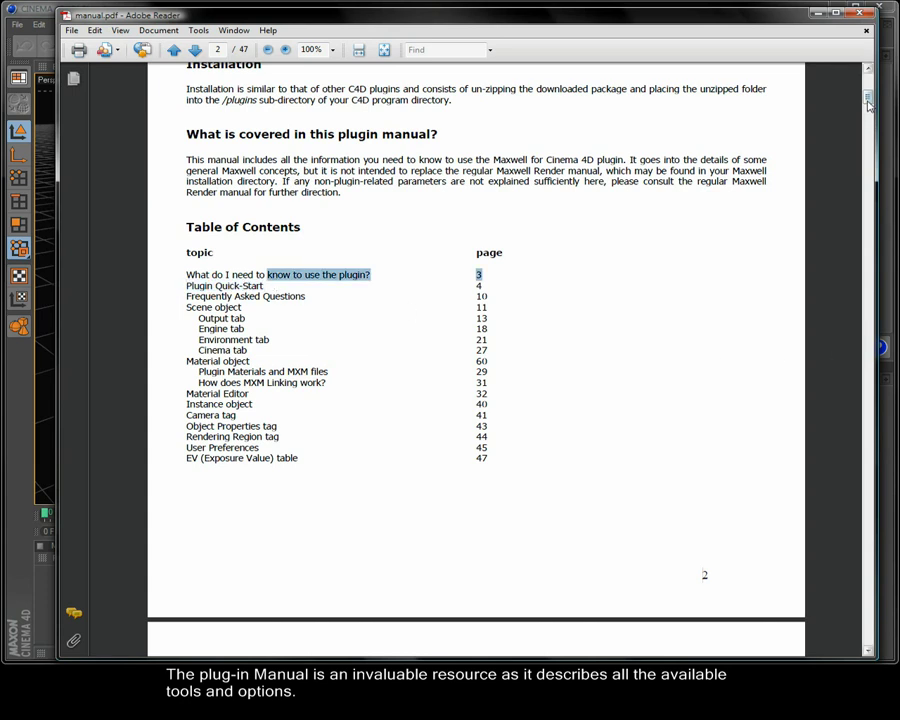
- Read through the manual from the Plugin Quick-Start section to the Frequently Asked Questions, and close the manual
{"action": "left_click_drag", "start_coordinate": [868, 97], "coordinate": [869, 122]}
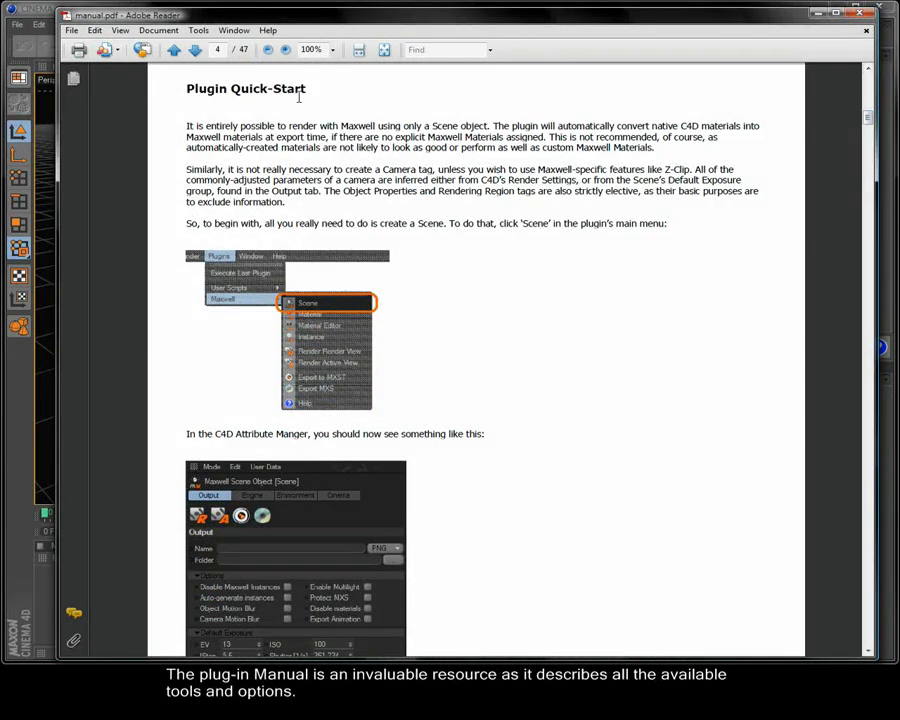
{"action": "scroll", "coordinate": [538, 455], "scroll_direction": "down", "scroll_amount": 5}
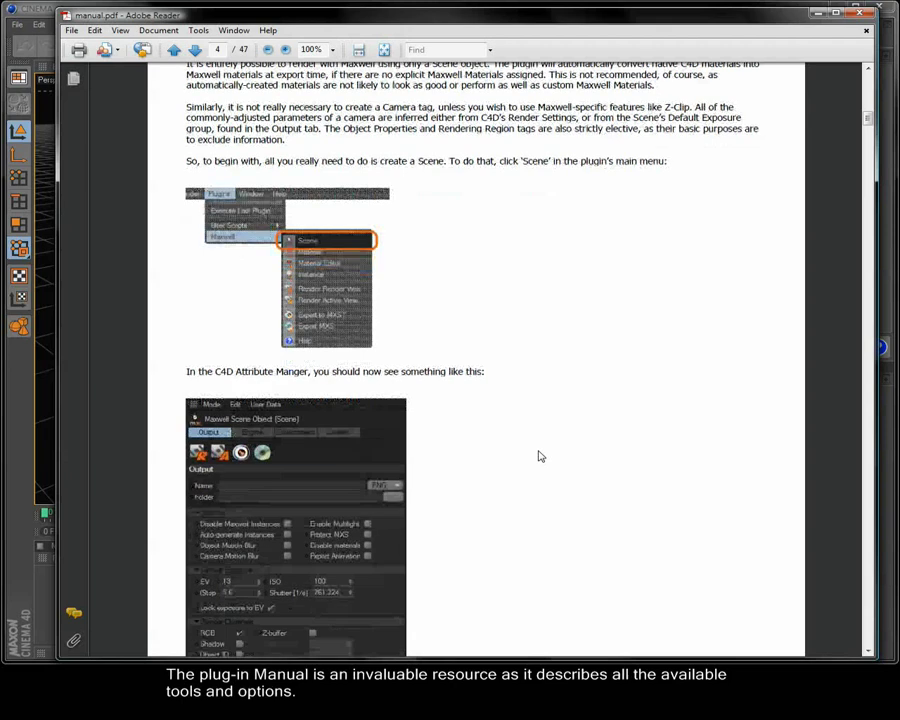
{"action": "scroll", "coordinate": [538, 456], "scroll_direction": "down", "scroll_amount": 6}
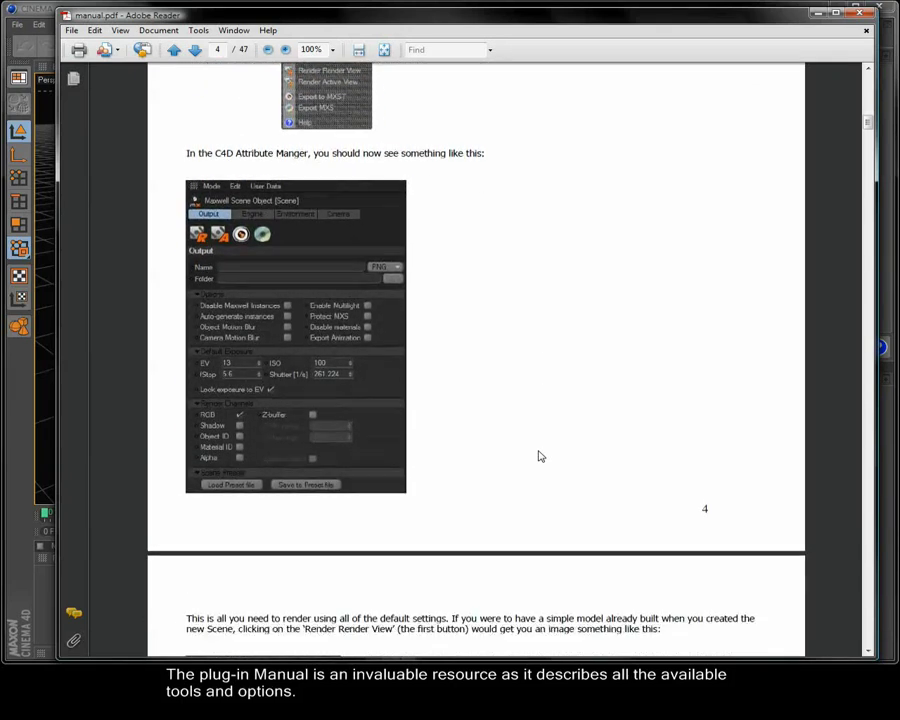
{"action": "scroll", "coordinate": [538, 456], "scroll_direction": "down", "scroll_amount": 10}
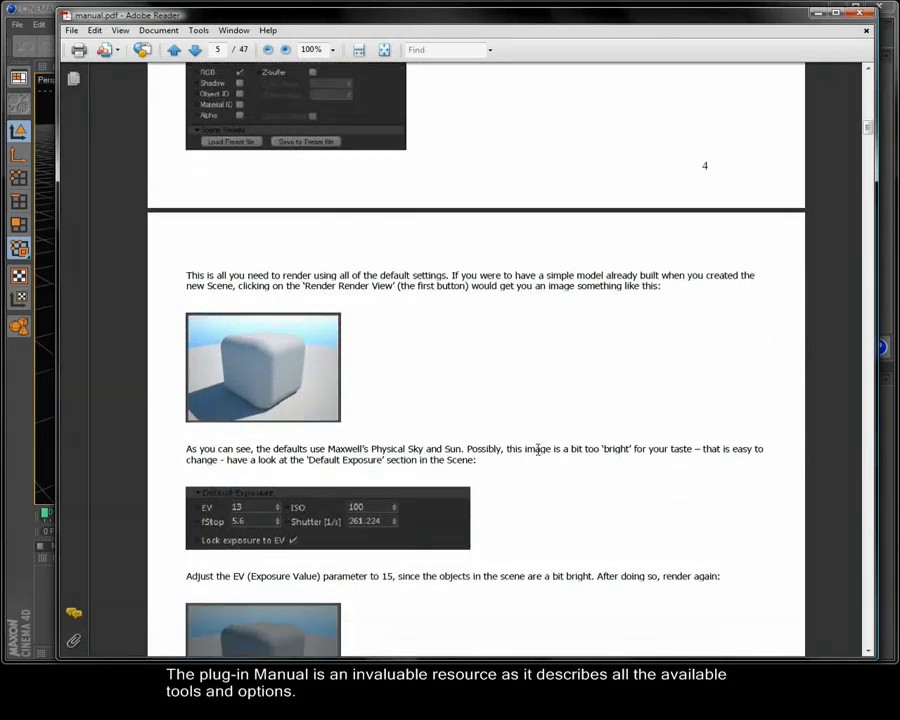
{"action": "scroll", "coordinate": [538, 456], "scroll_direction": "down", "scroll_amount": 8}
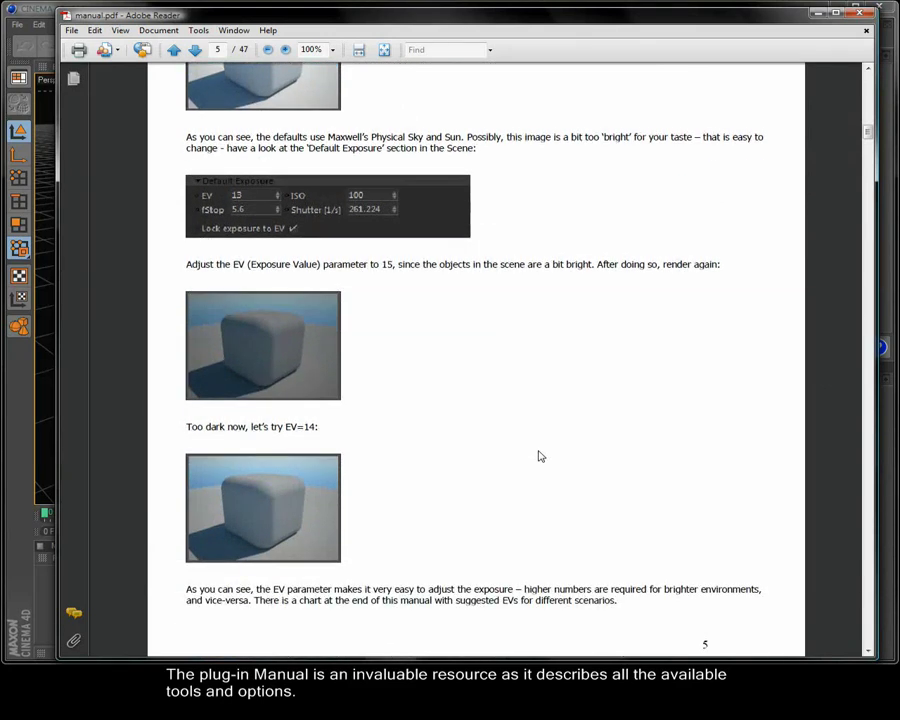
{"action": "scroll", "coordinate": [538, 450], "scroll_direction": "down", "scroll_amount": 13}
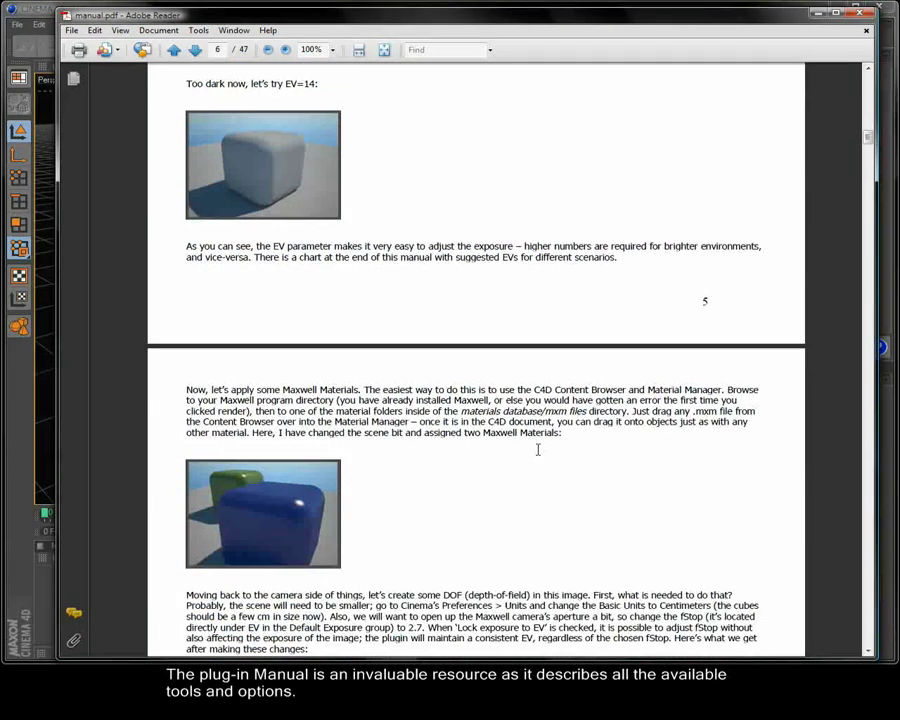
{"action": "scroll", "coordinate": [538, 456], "scroll_direction": "down", "scroll_amount": 13}
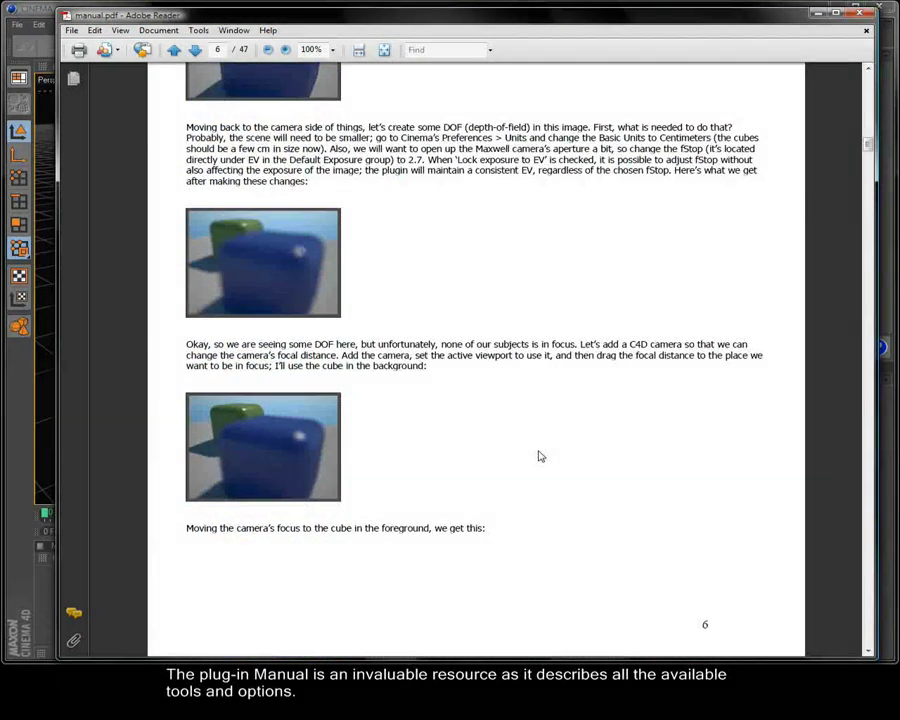
{"action": "scroll", "coordinate": [538, 456], "scroll_direction": "down", "scroll_amount": 15}
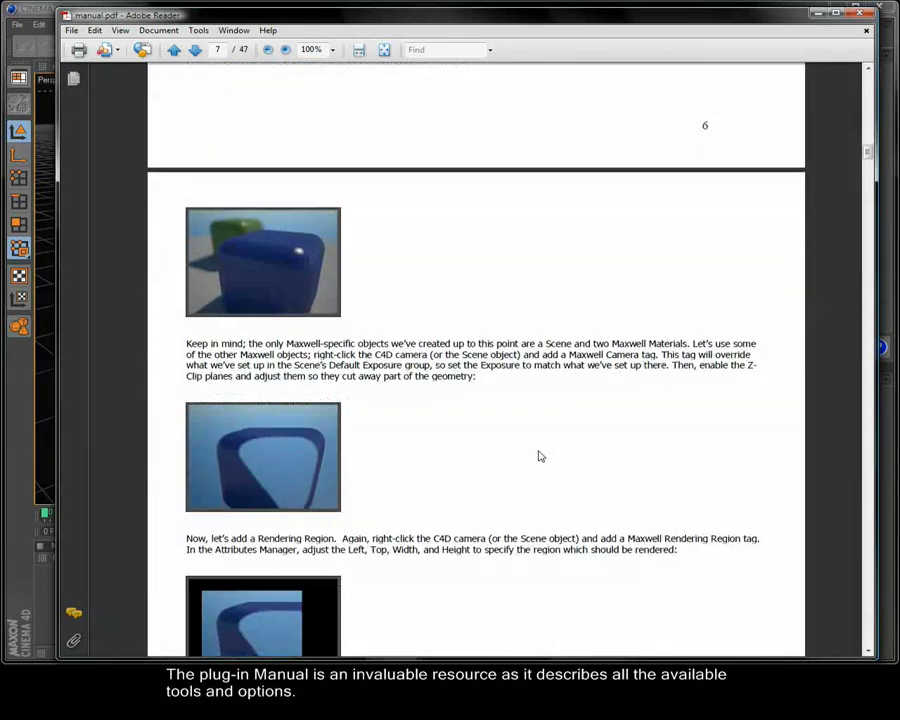
{"action": "scroll", "coordinate": [538, 450], "scroll_direction": "down", "scroll_amount": 20}
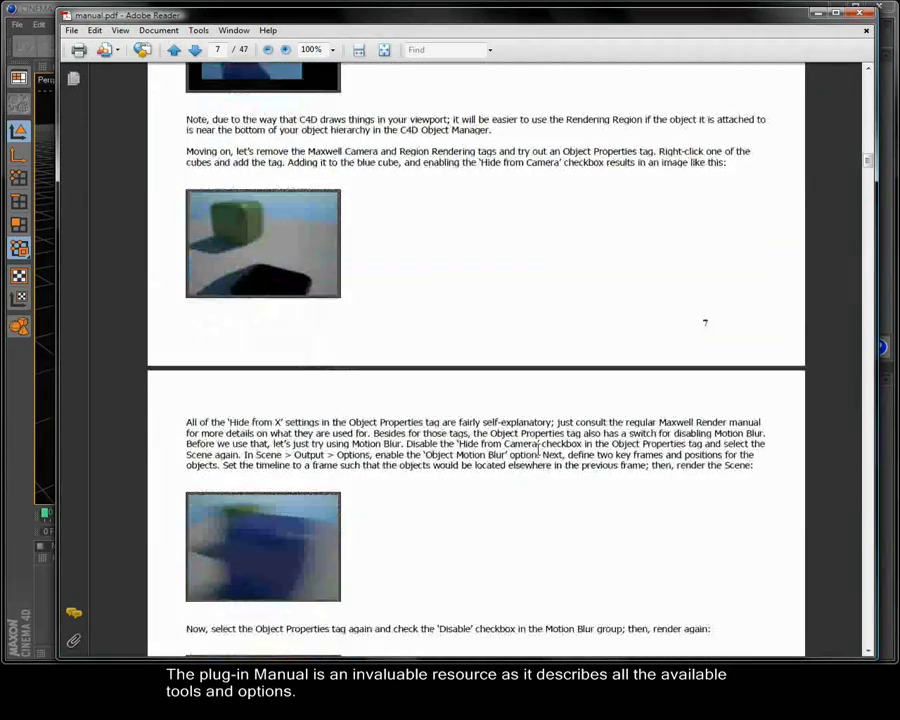
{"action": "scroll", "coordinate": [538, 452], "scroll_direction": "down", "scroll_amount": 15}
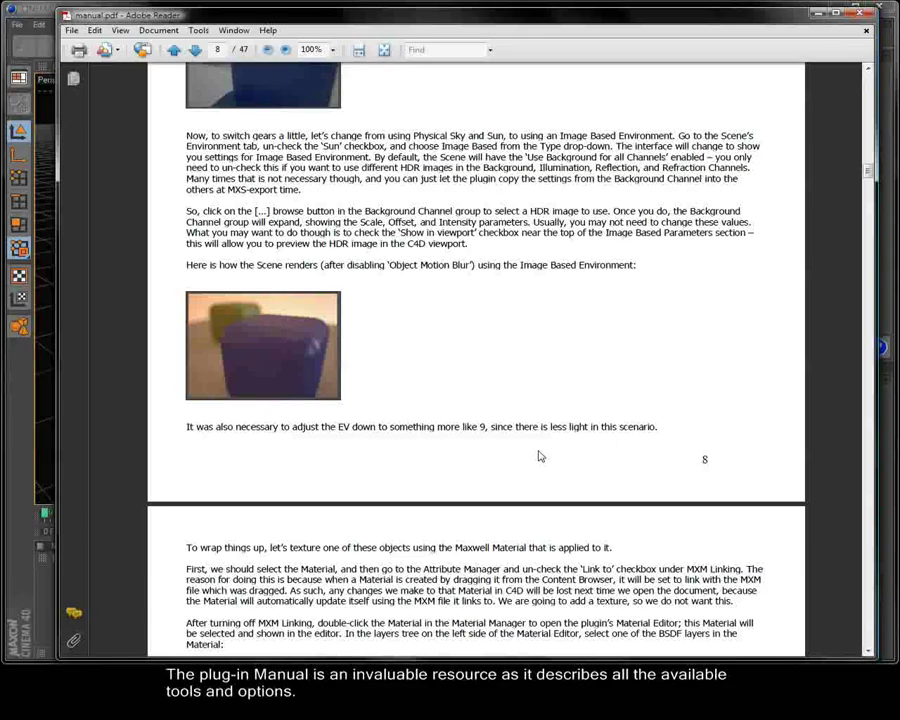
{"action": "scroll", "coordinate": [538, 456], "scroll_direction": "down", "scroll_amount": 13}
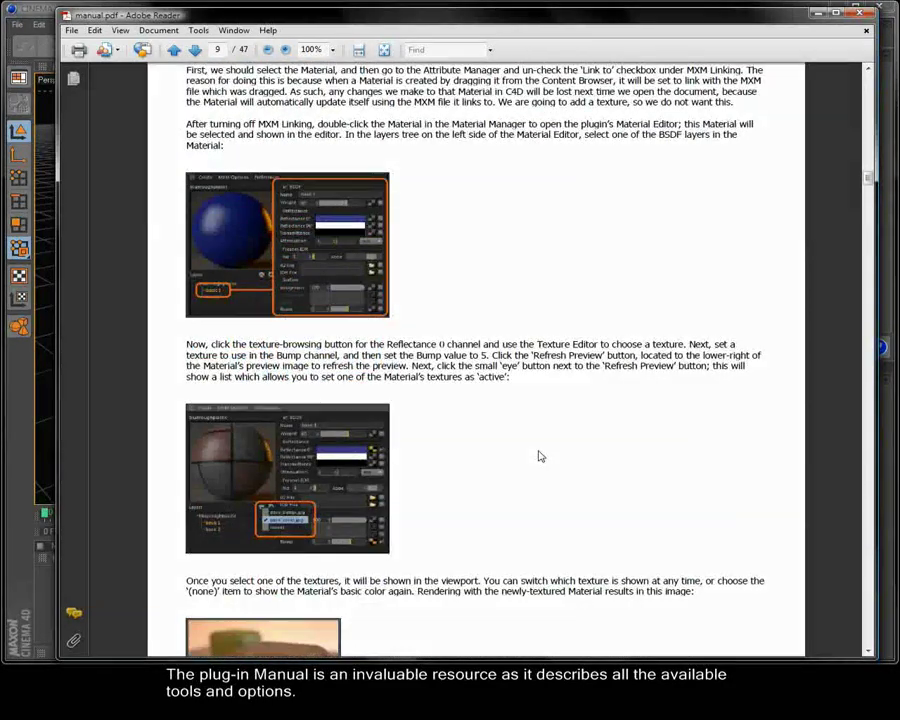
{"action": "scroll", "coordinate": [538, 456], "scroll_direction": "down", "scroll_amount": 12}
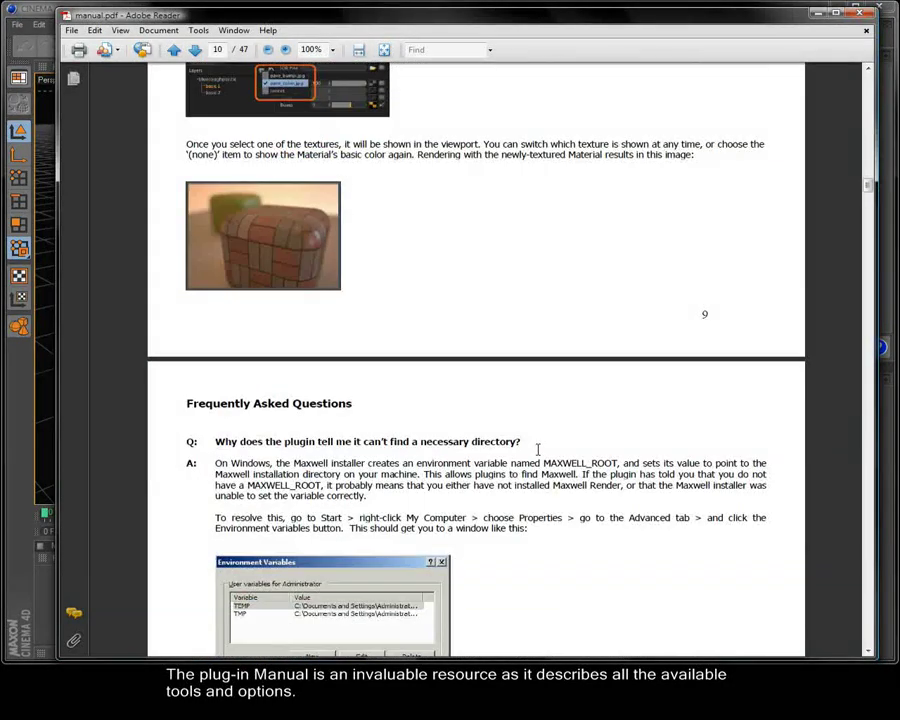
{"action": "scroll", "coordinate": [538, 456], "scroll_direction": "down", "scroll_amount": 9}
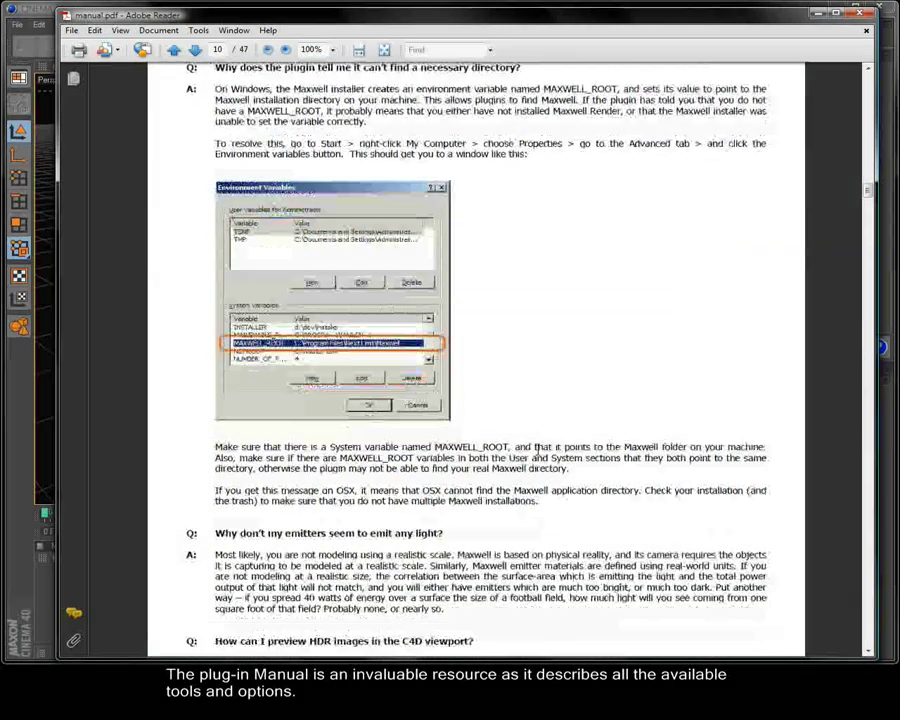
{"action": "scroll", "coordinate": [538, 452], "scroll_direction": "down", "scroll_amount": 1}
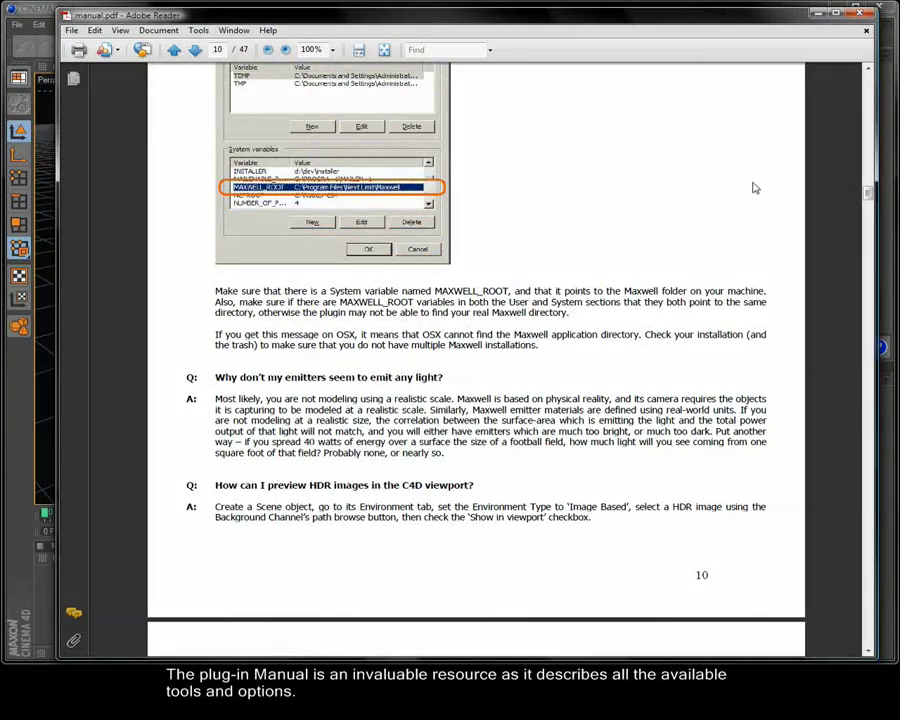
{"action": "left_click", "coordinate": [861, 14]}
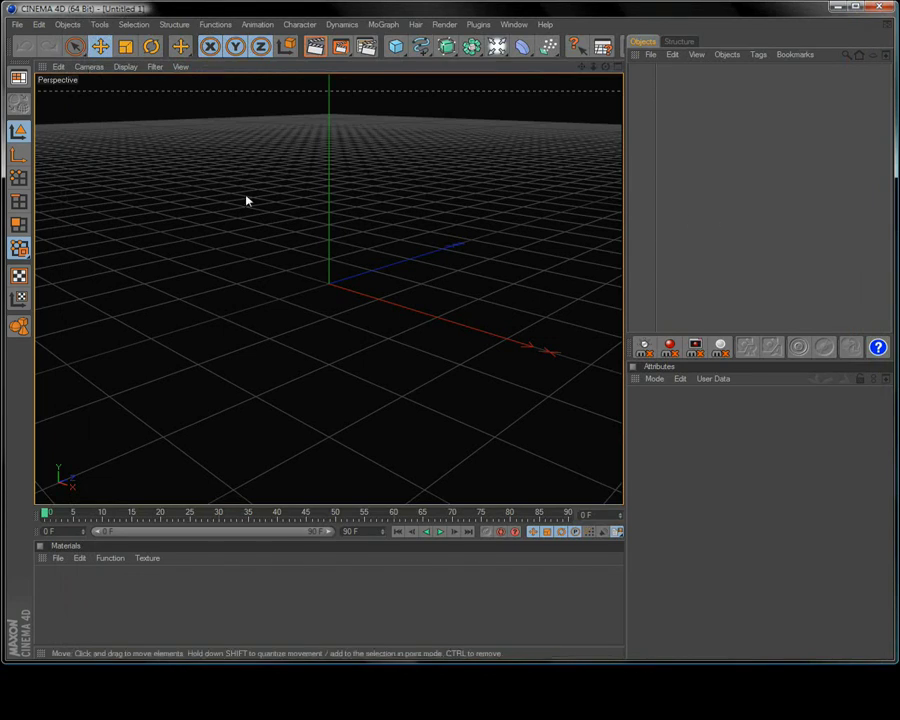
- Open the program preferences and display the Maxwell settings
{"action": "left_click", "coordinate": [40, 26]}
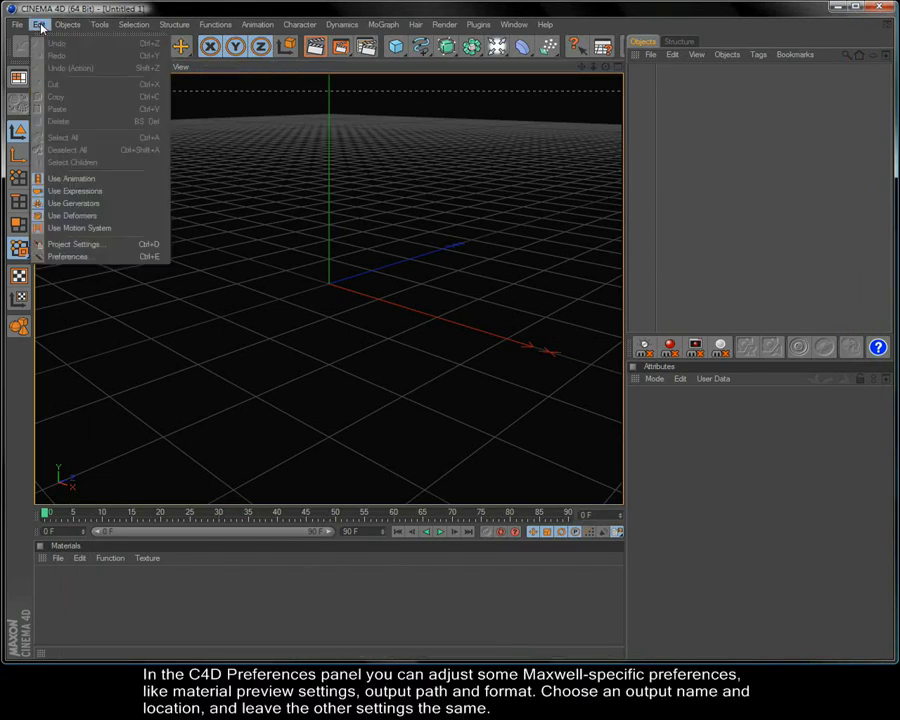
{"action": "left_click", "coordinate": [94, 256]}
{"action": "left_click_drag", "start_coordinate": [569, 213], "coordinate": [214, 143]}
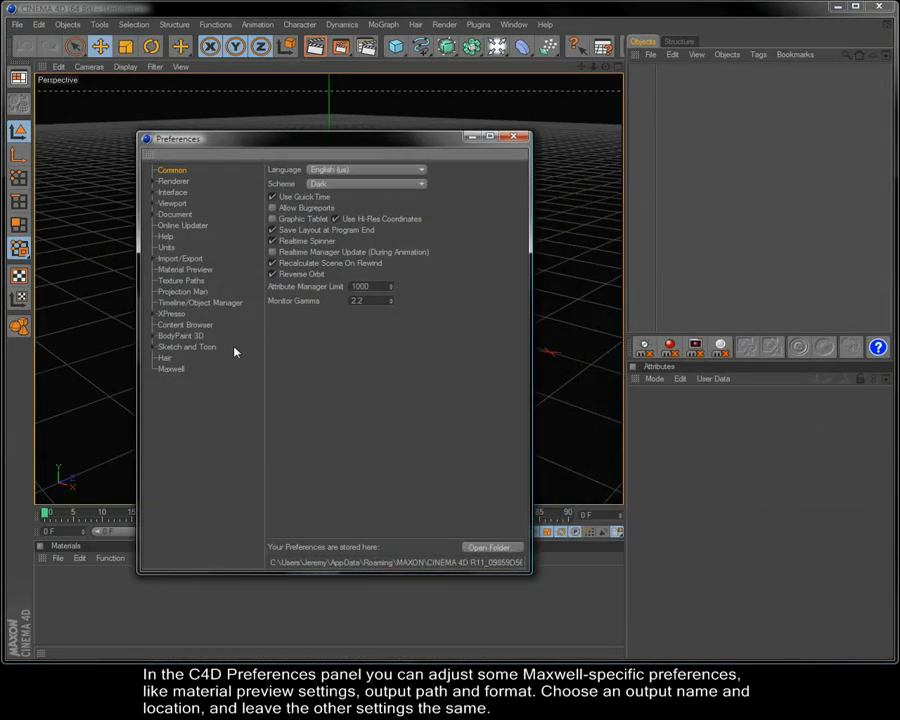
{"action": "left_click", "coordinate": [179, 370]}
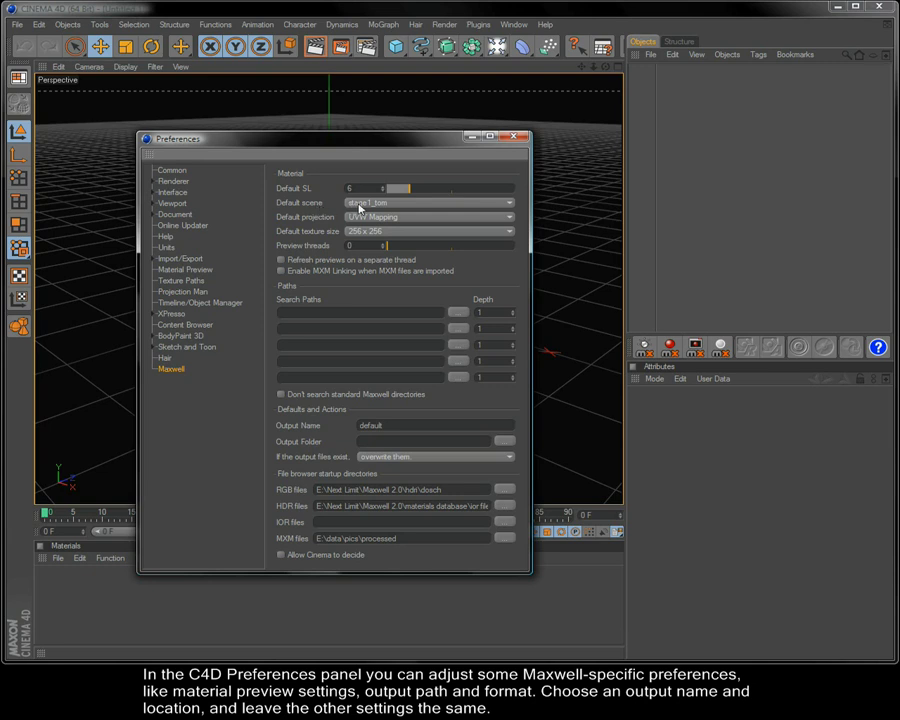
- Examine the Maxwell preferences for default scene, default projection, default texture size and preview threads, and close the preferences
{"action": "left_click", "coordinate": [359, 204]}
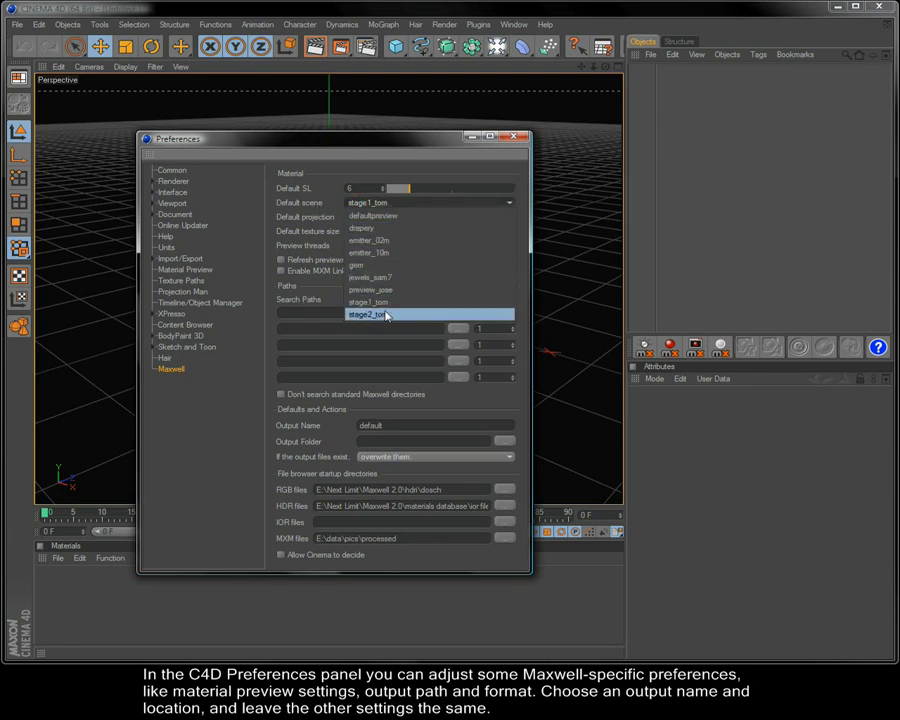
{"action": "left_click", "coordinate": [380, 205]}
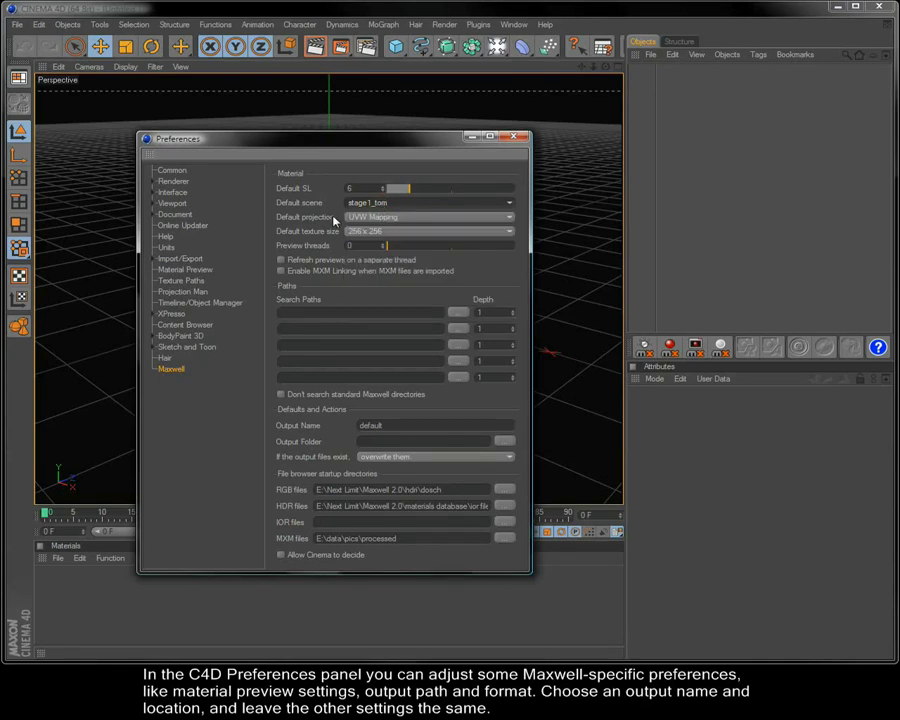
{"action": "left_click", "coordinate": [364, 218]}
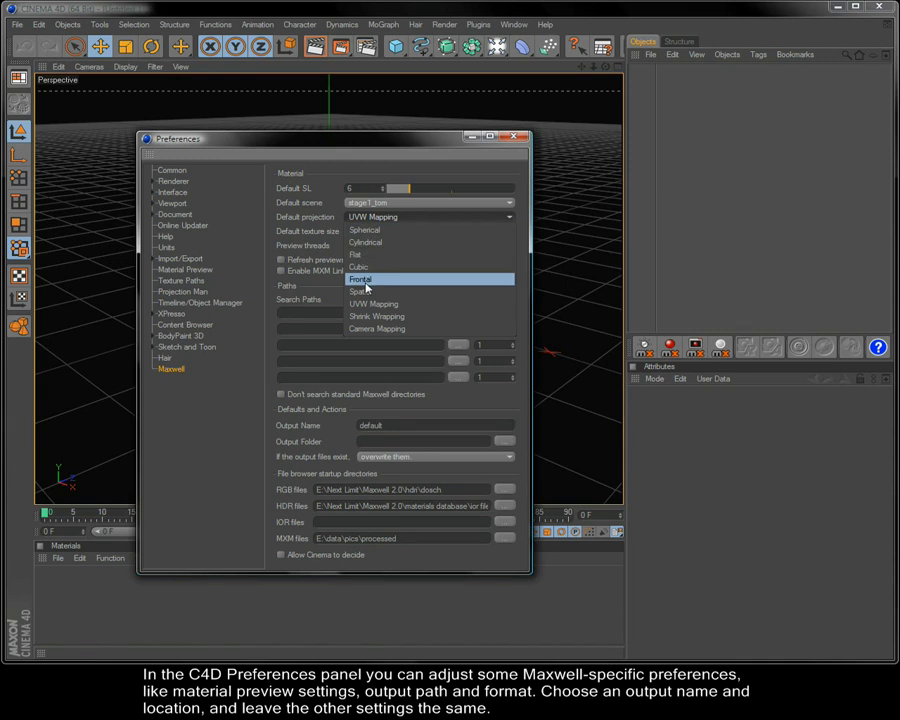
{"action": "left_click", "coordinate": [369, 222]}
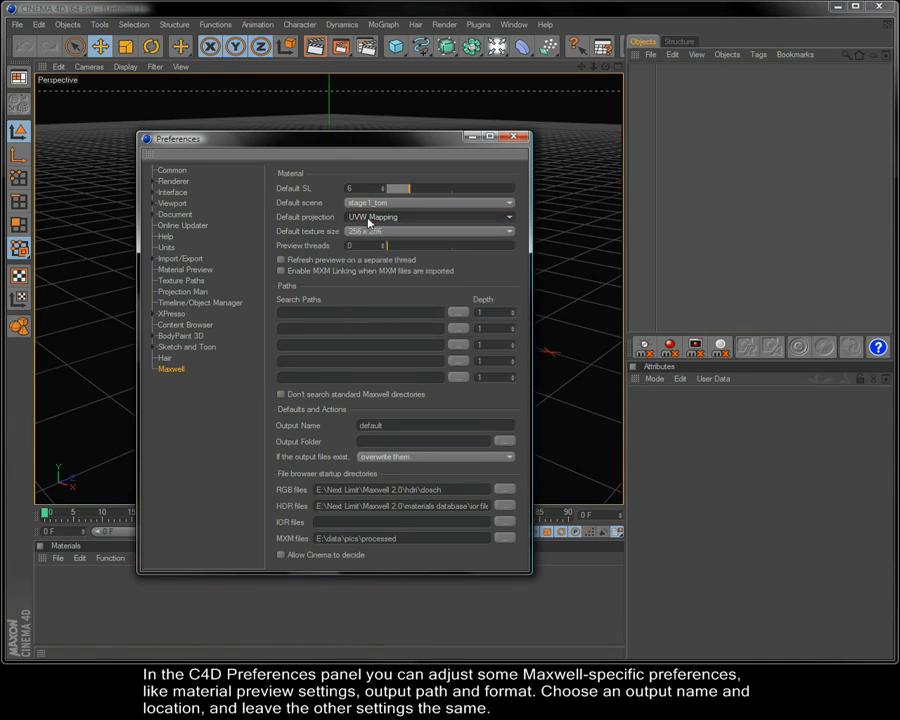
{"action": "left_click", "coordinate": [364, 234]}
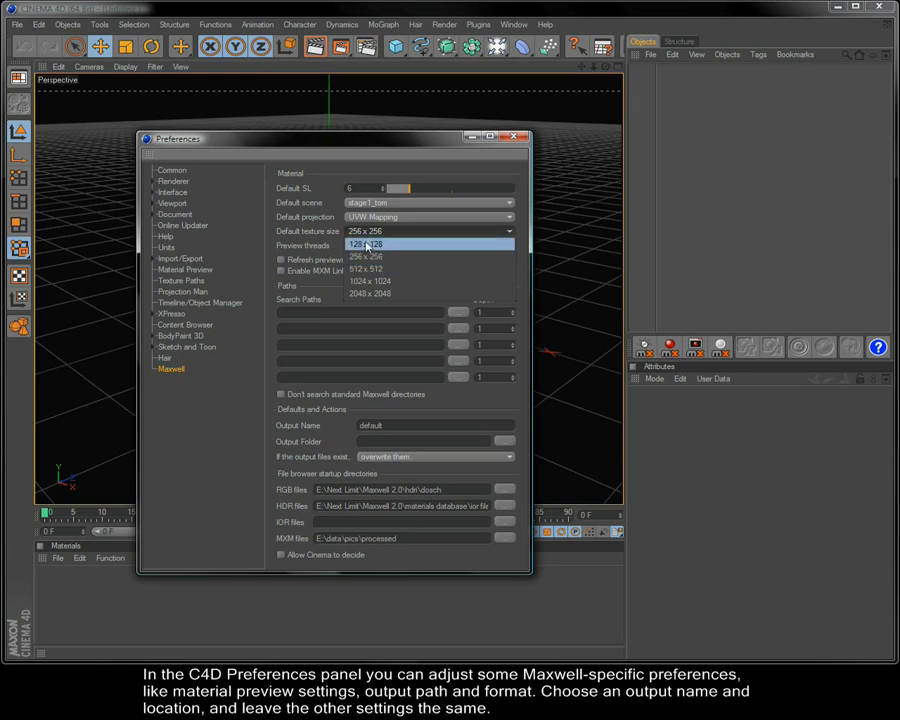
{"action": "left_click", "coordinate": [367, 234]}
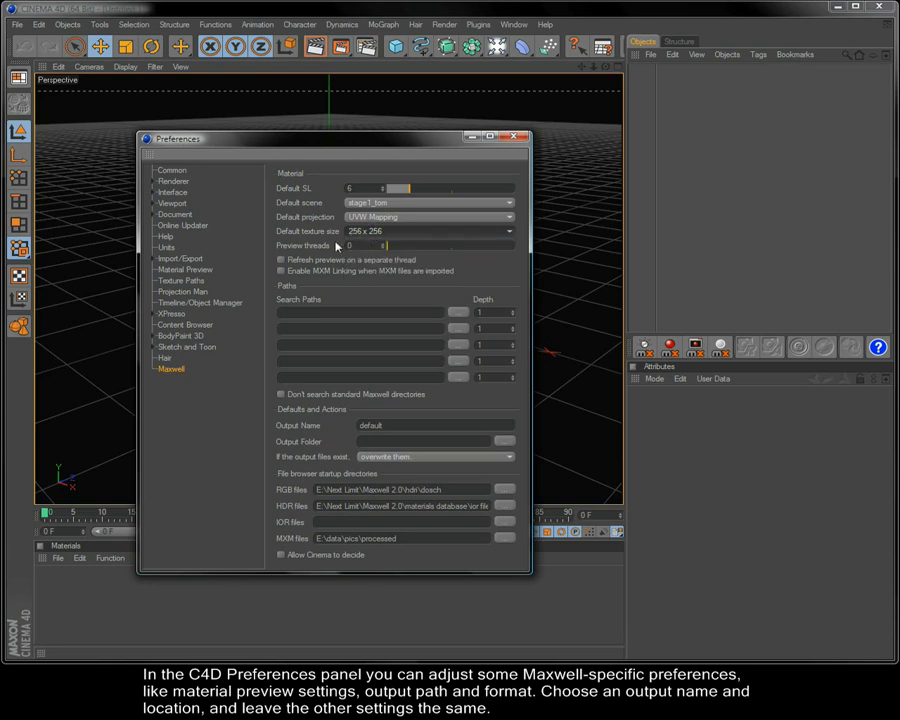
{"action": "double_click", "coordinate": [359, 246]}
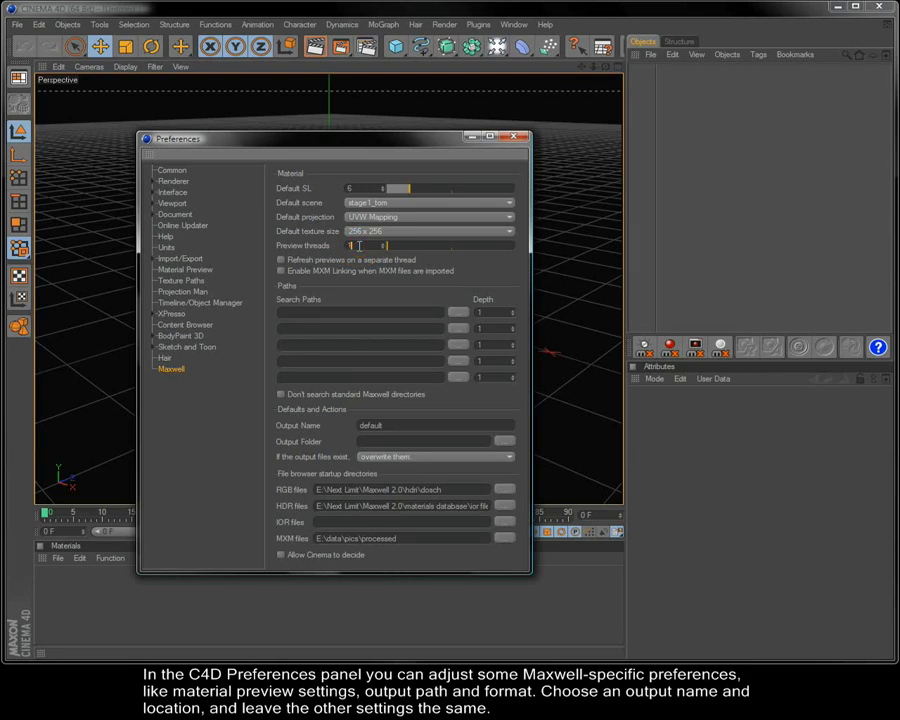
{"action": "left_click", "coordinate": [353, 263]}
{"action": "left_click", "coordinate": [513, 136]}
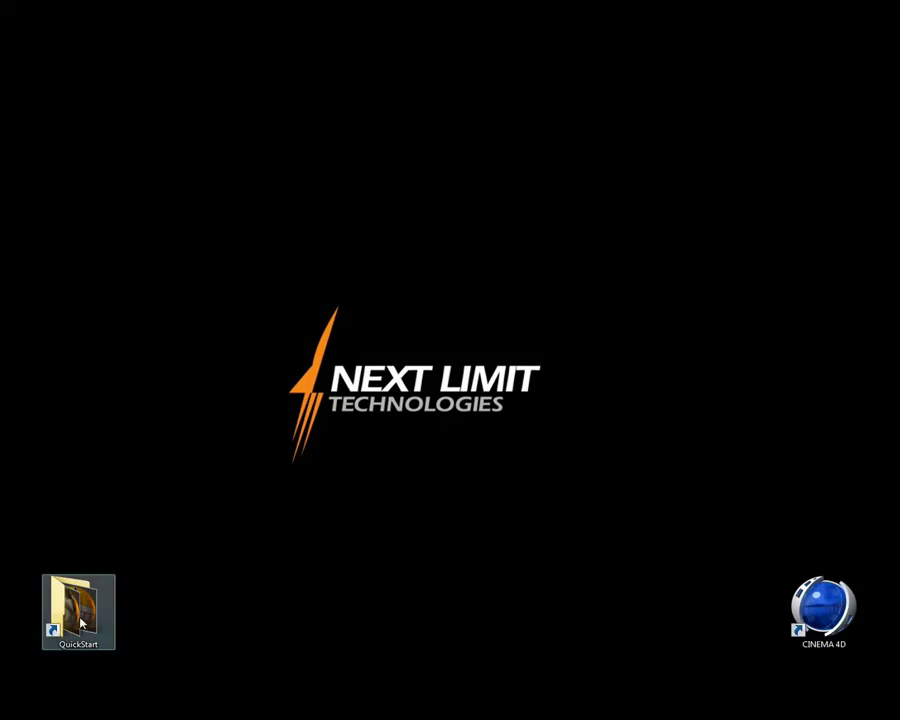
- Open the scene file QuickStart (raw).c4d from the QuickStart folder on the desktop
{"action": "double_click", "coordinate": [81, 622]}
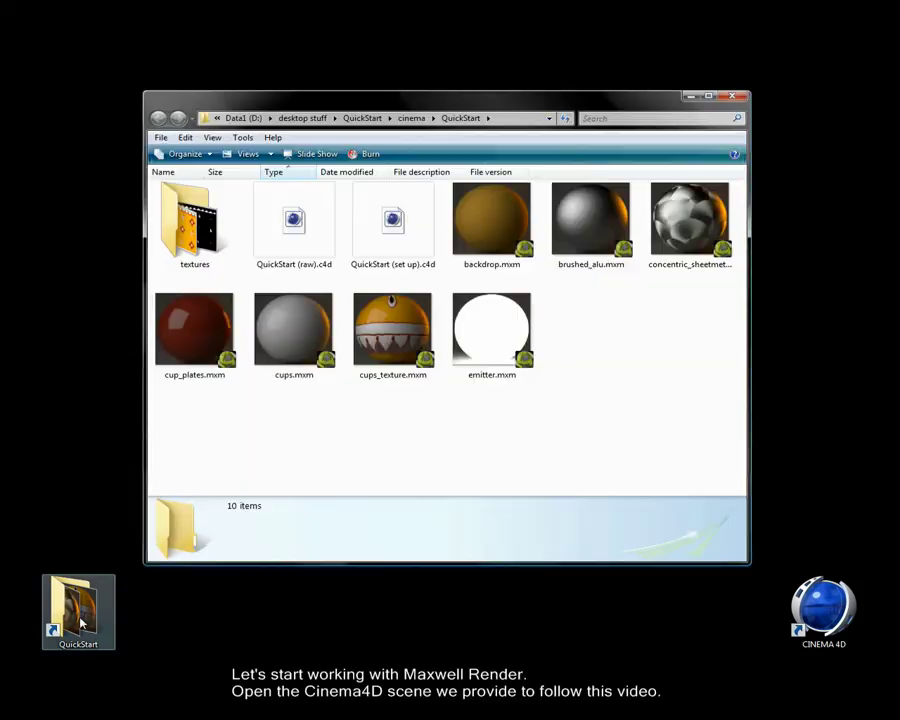
{"action": "left_click", "coordinate": [290, 247]}
{"action": "double_click", "coordinate": [290, 247]}
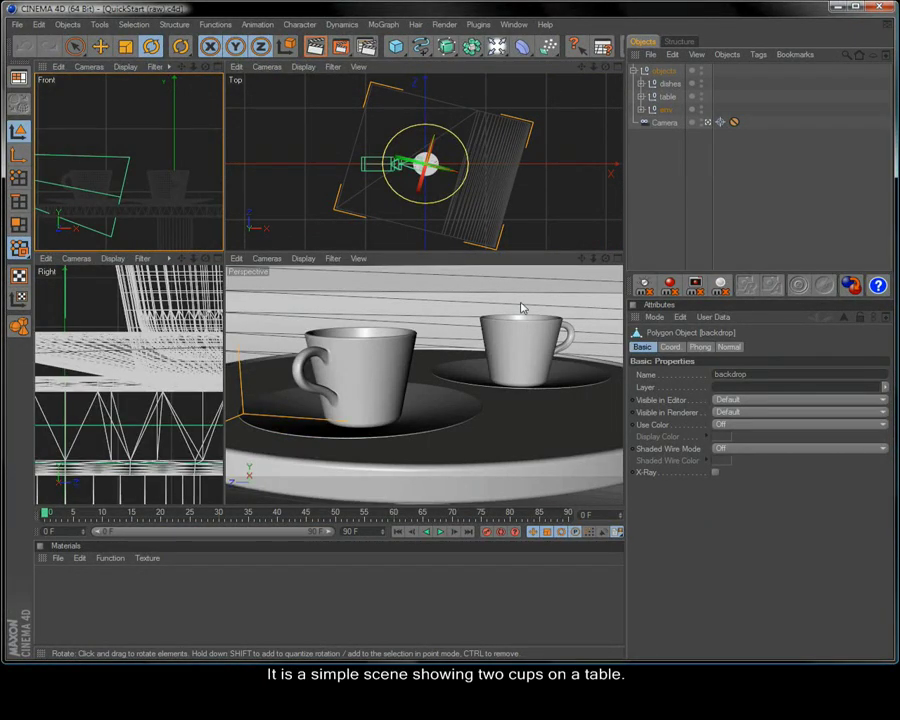
- Create a new Maxwell material and apply it to the whole objects hierarchy
{"action": "left_click", "coordinate": [665, 286]}
{"action": "left_click_drag", "start_coordinate": [670, 392], "coordinate": [672, 73]}
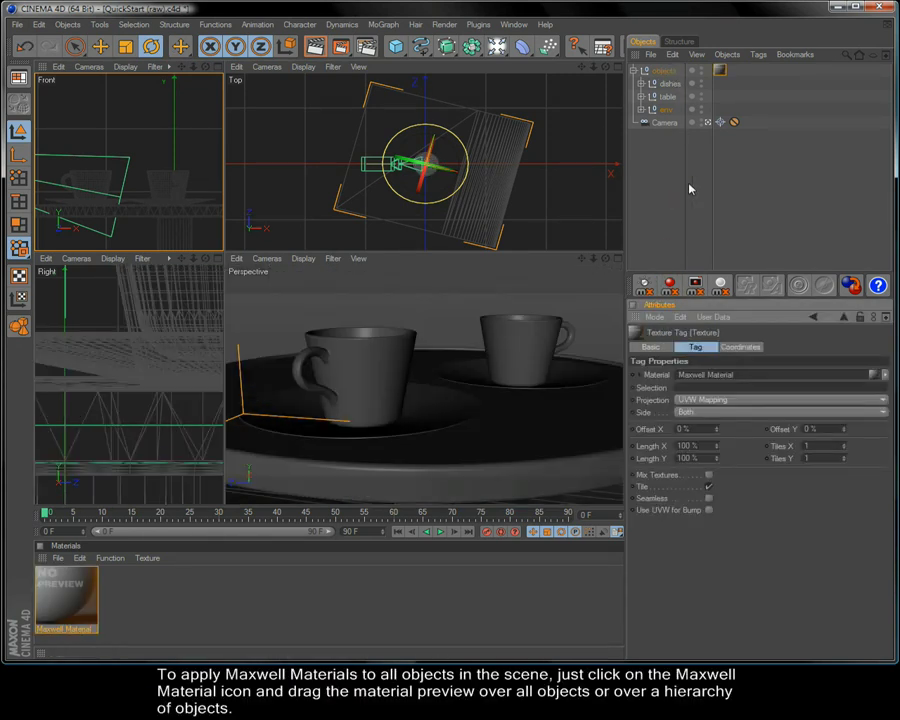
- Add a Maxwell Scene object, placed below the Camera in the object list, and set its fStop to 22
{"action": "left_click", "coordinate": [645, 289]}
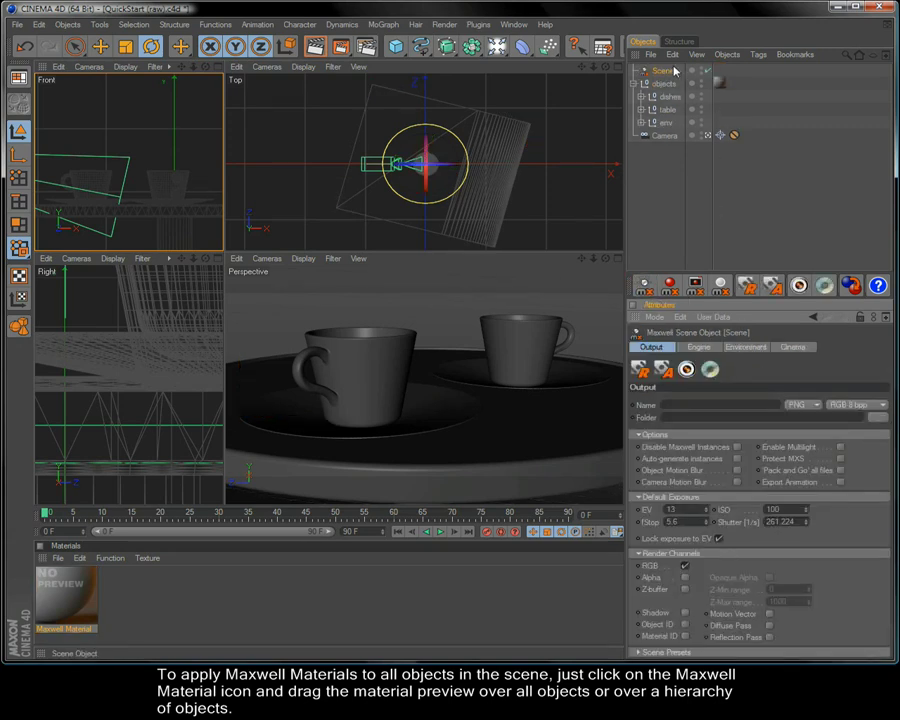
{"action": "left_click_drag", "start_coordinate": [688, 125], "coordinate": [664, 156]}
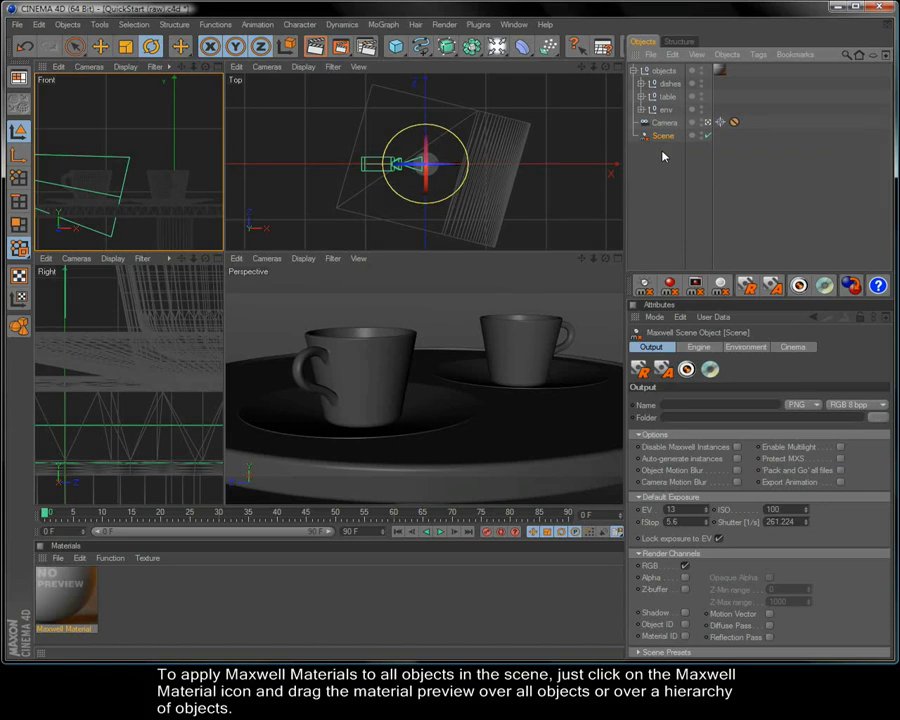
{"action": "left_click", "coordinate": [686, 520]}
{"action": "double_click", "coordinate": [674, 521]}
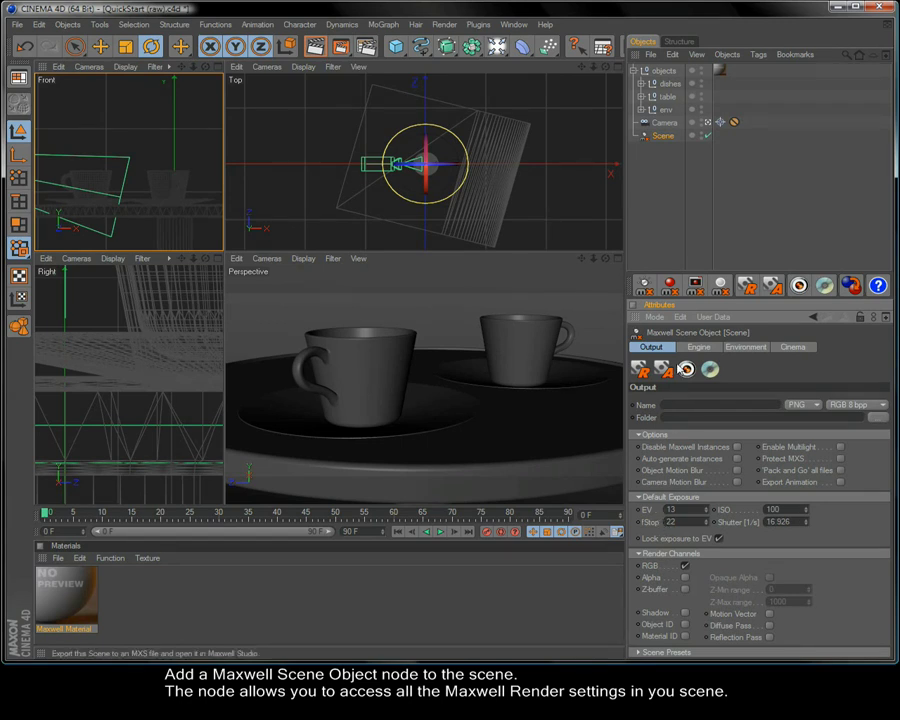
- Set the Maxwell Scene object's Export Units to Centimeter and return to its output settings
{"action": "left_click", "coordinate": [699, 347]}
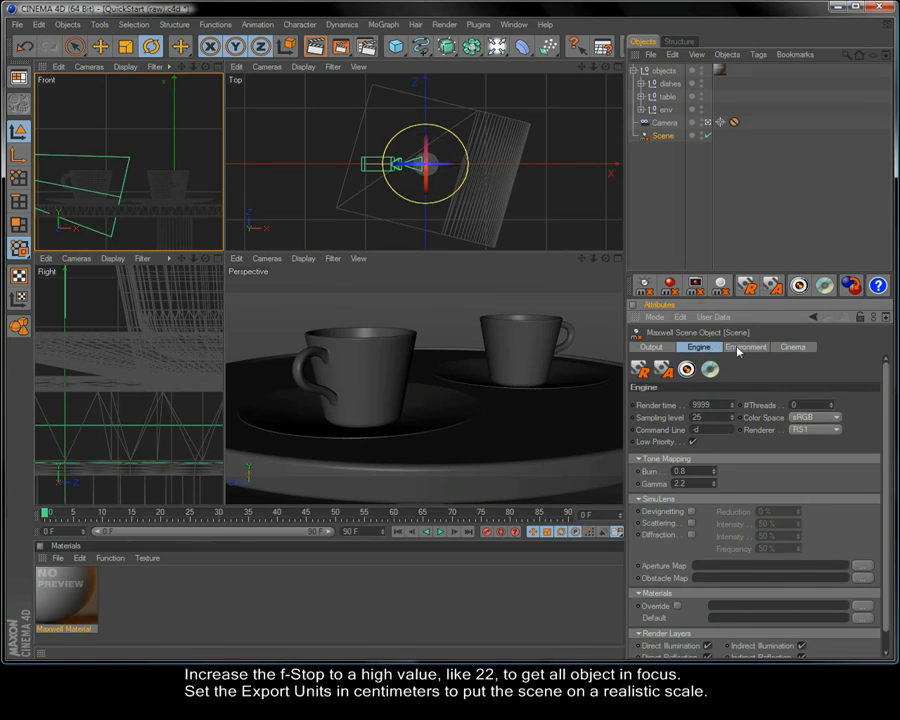
{"action": "left_click", "coordinate": [739, 350]}
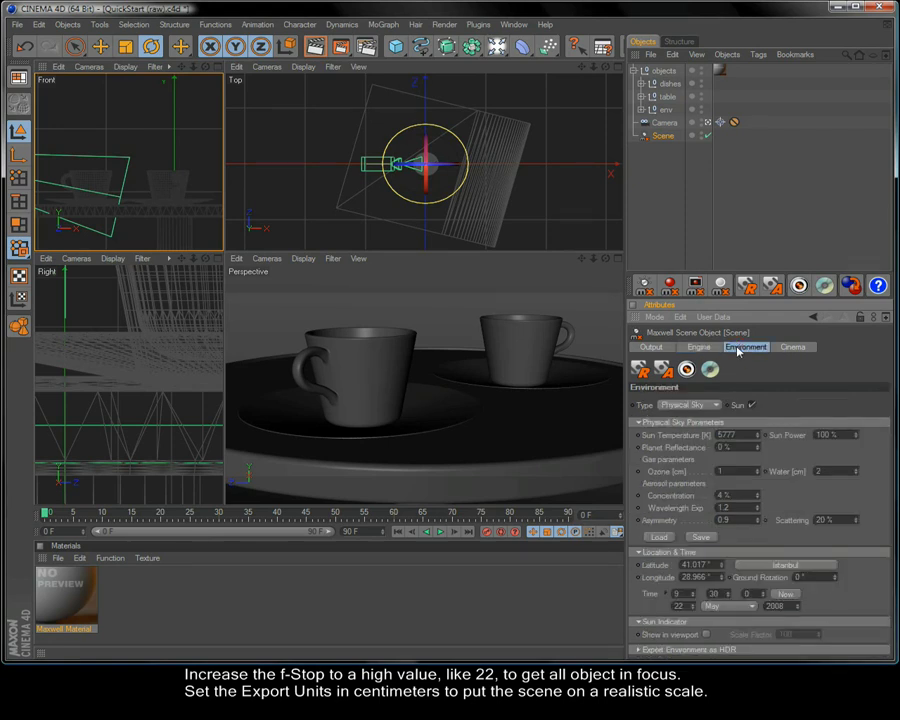
{"action": "left_click", "coordinate": [788, 348]}
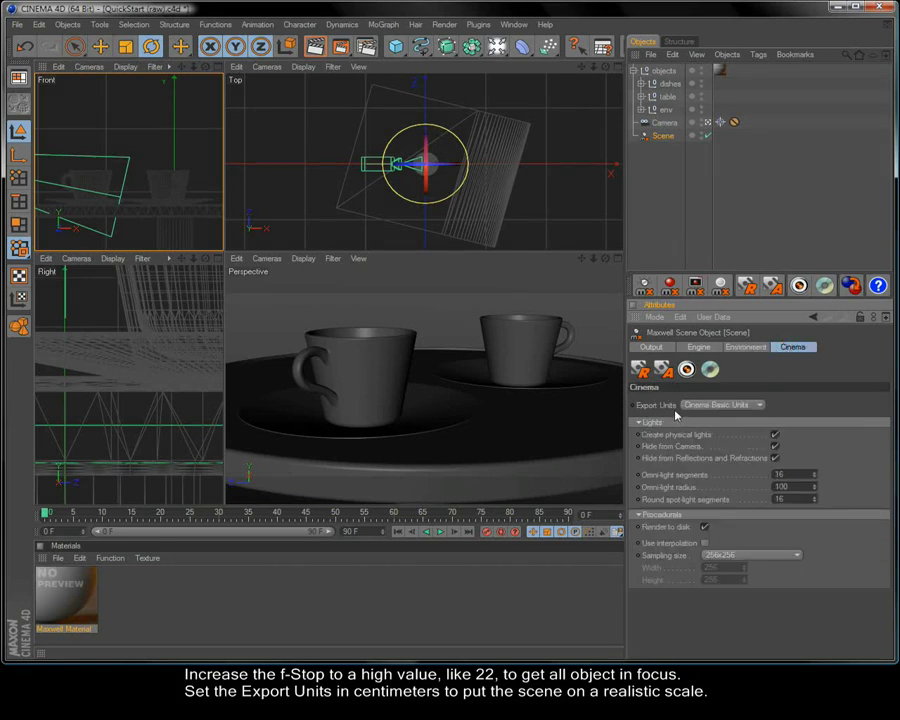
{"action": "left_click", "coordinate": [705, 406]}
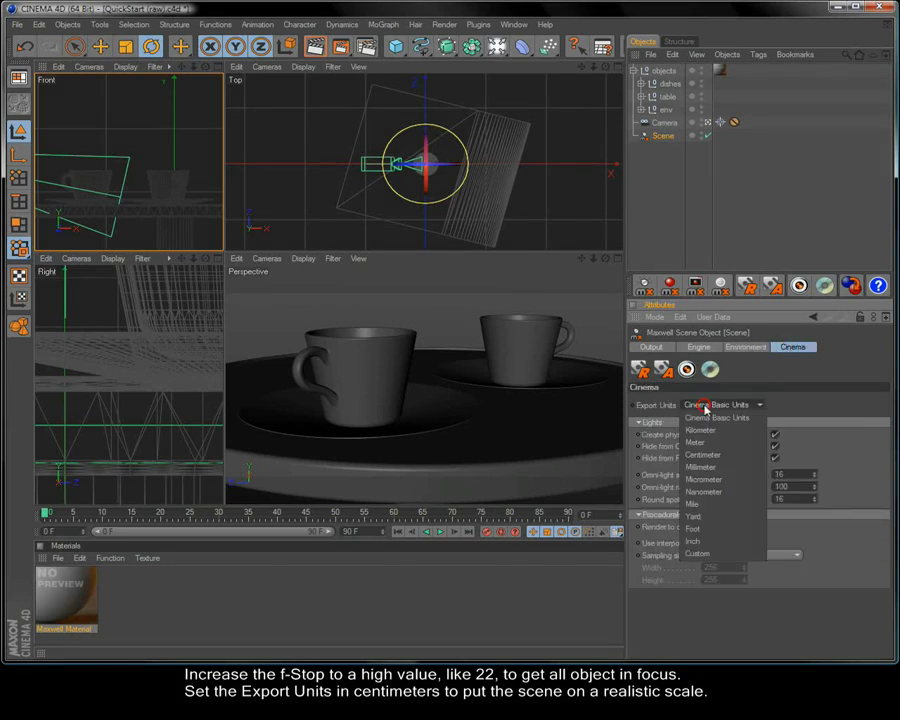
{"action": "left_click", "coordinate": [708, 455]}
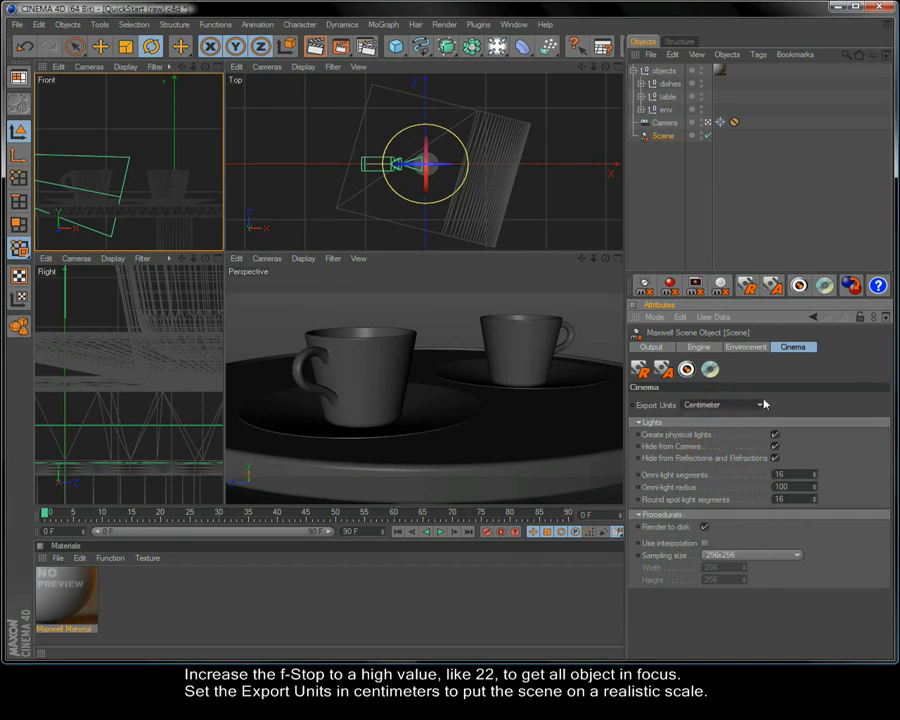
{"action": "left_click", "coordinate": [652, 347]}
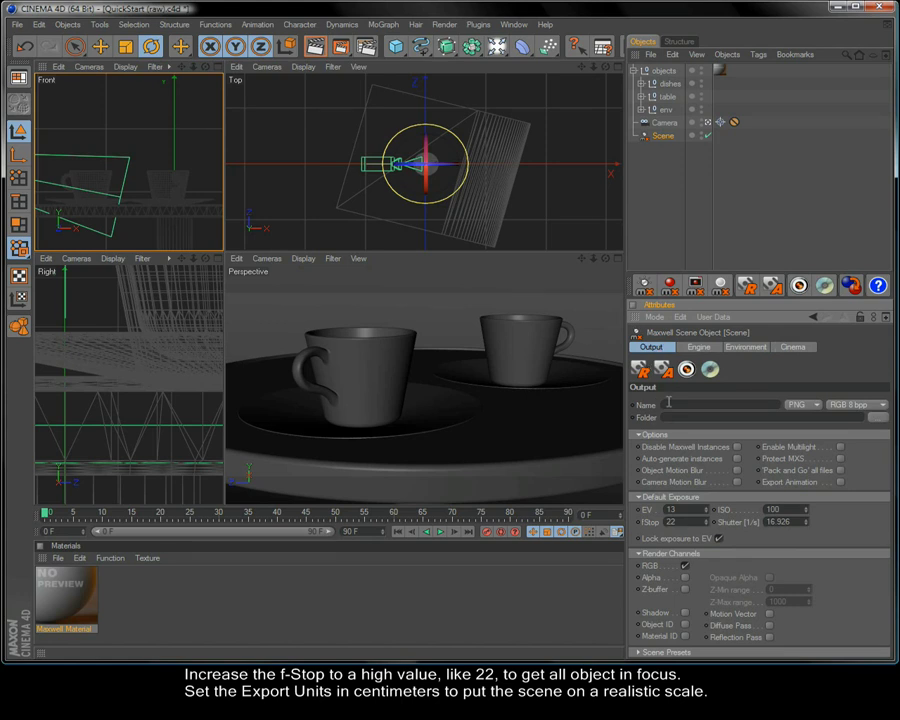
{"action": "left_click", "coordinate": [671, 404]}
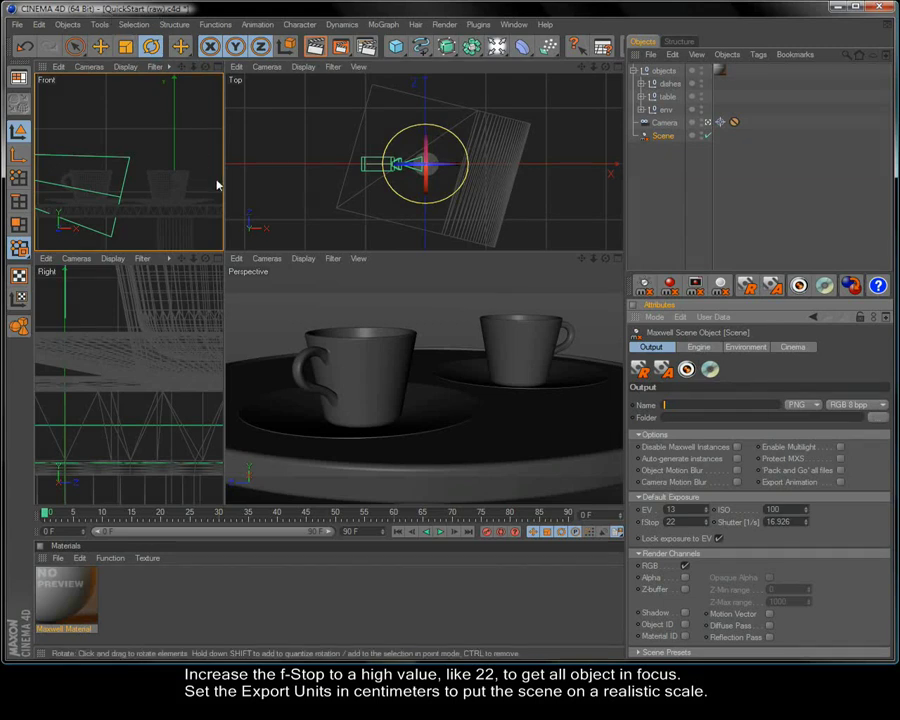
- Activate the perspective viewport and check the image resolution in the render settings
{"action": "left_click", "coordinate": [586, 314]}
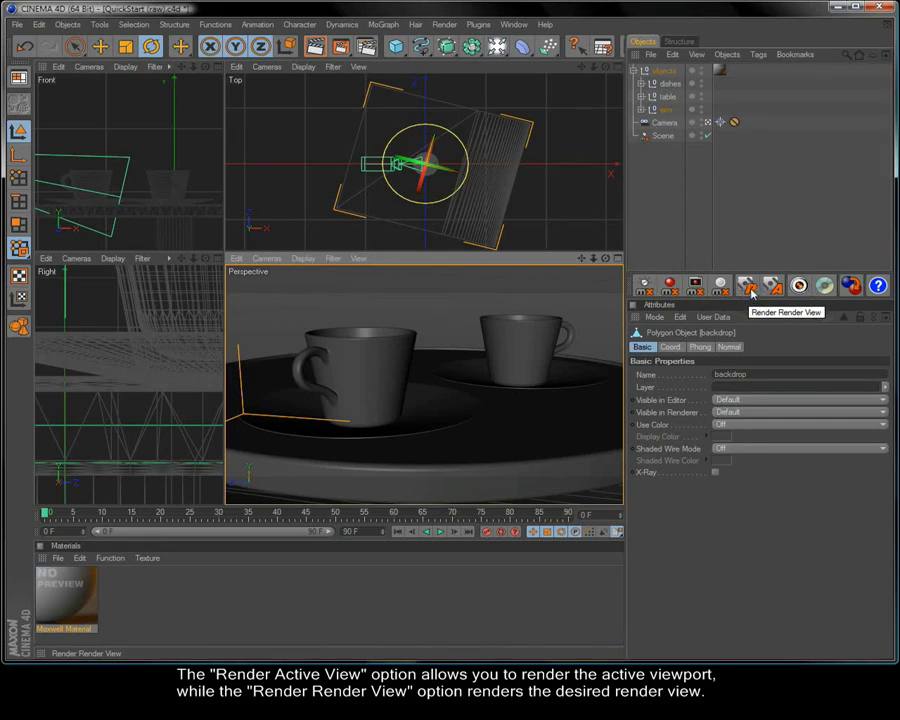
{"action": "left_click", "coordinate": [365, 47]}
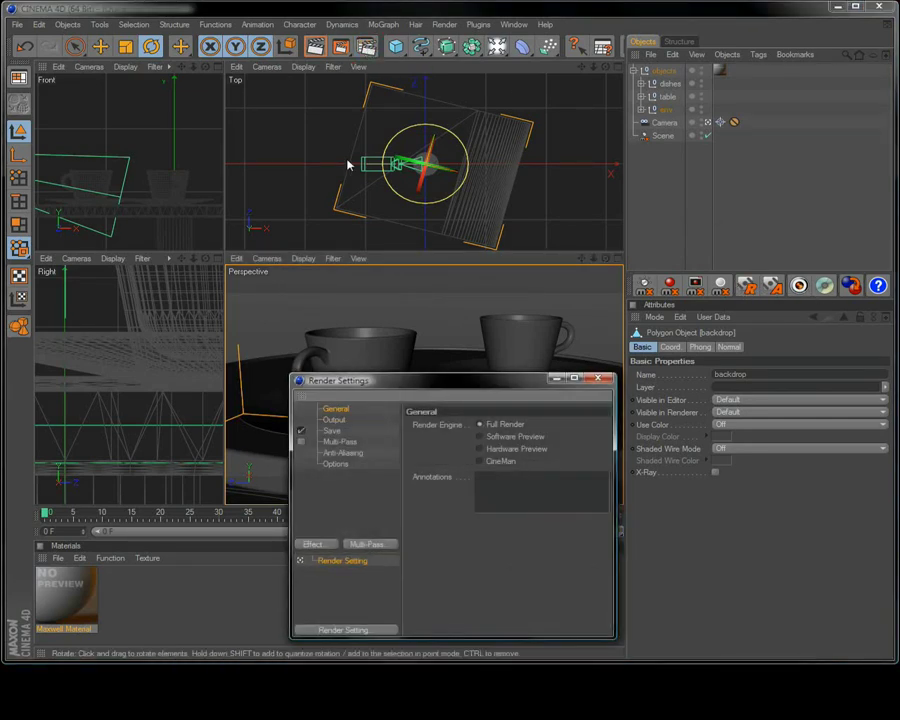
{"action": "left_click", "coordinate": [333, 420]}
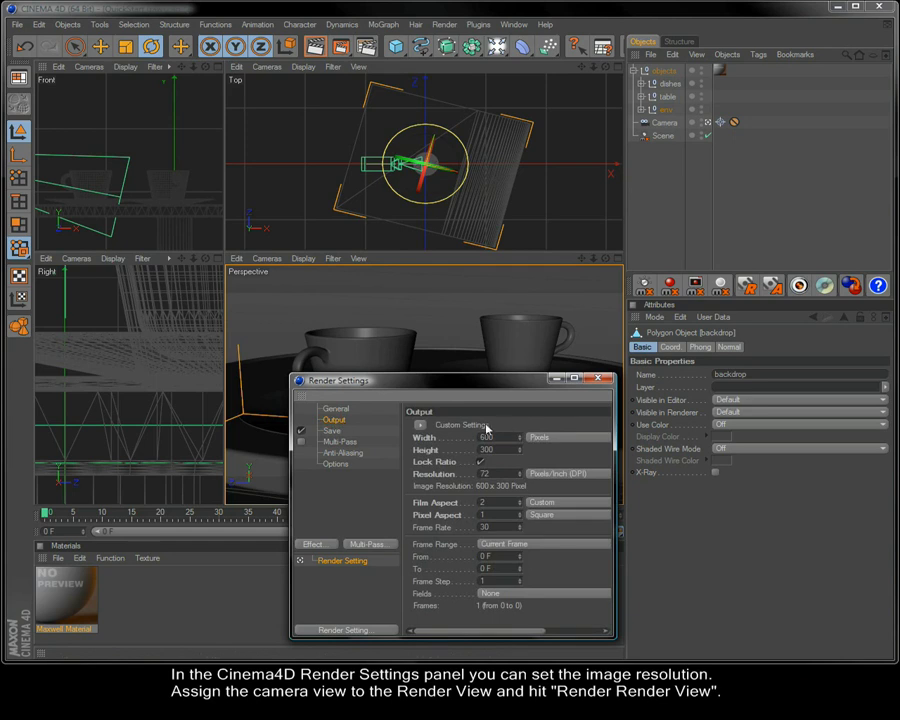
{"action": "left_click", "coordinate": [599, 380]}
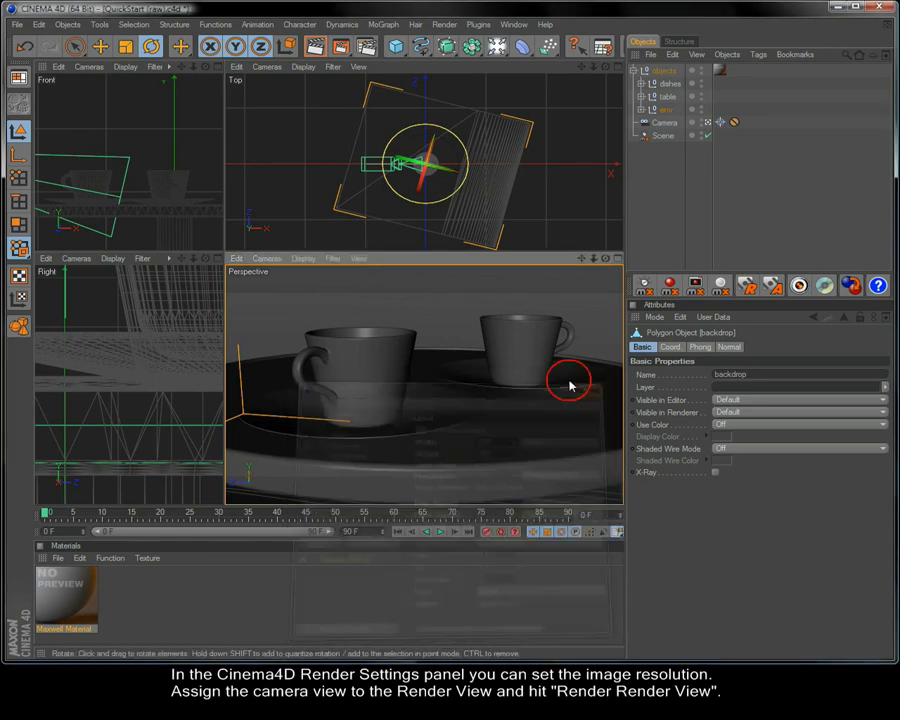
- Assign the perspective viewport as the render view and start a Maxwell render of it
{"action": "left_click", "coordinate": [237, 258]}
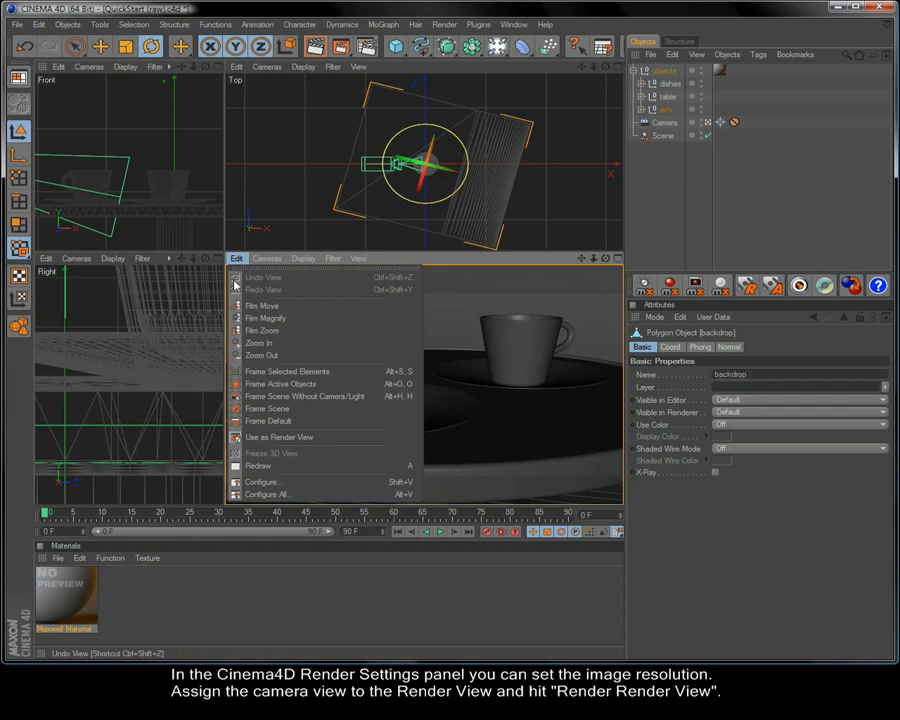
{"action": "left_click", "coordinate": [275, 438]}
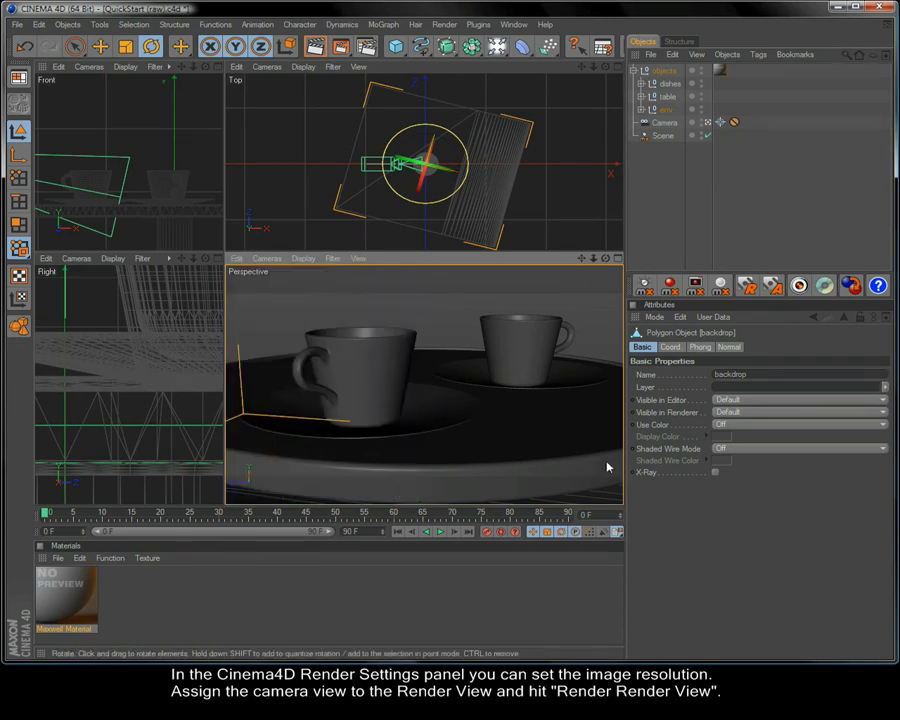
{"action": "left_click", "coordinate": [748, 289]}
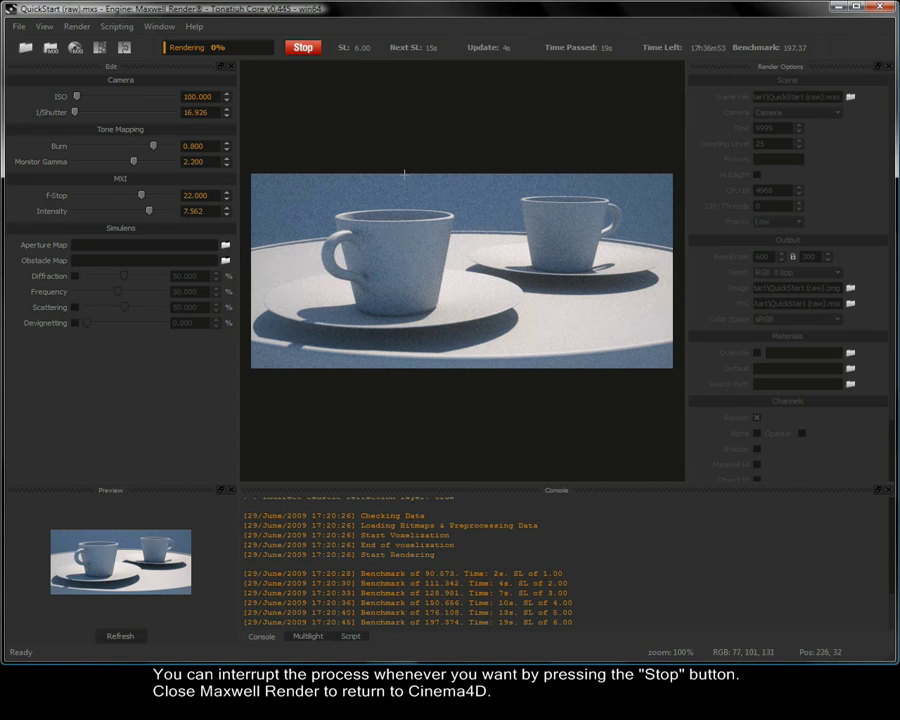
- Stop the render of the cups and close Maxwell Render to return to Cinema 4D
{"action": "left_click", "coordinate": [304, 48]}
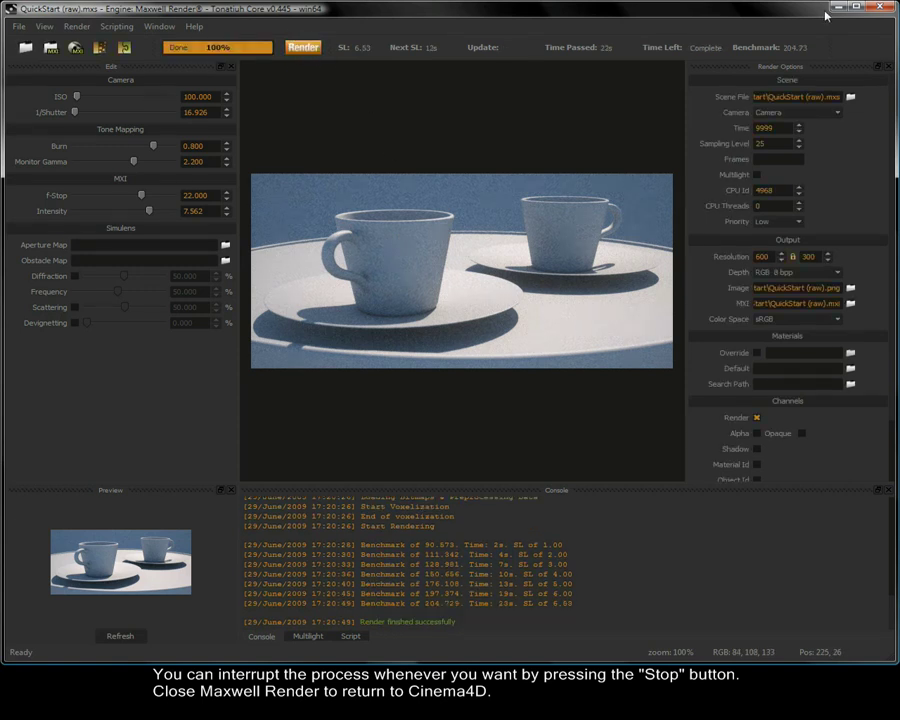
{"action": "left_click", "coordinate": [880, 7]}
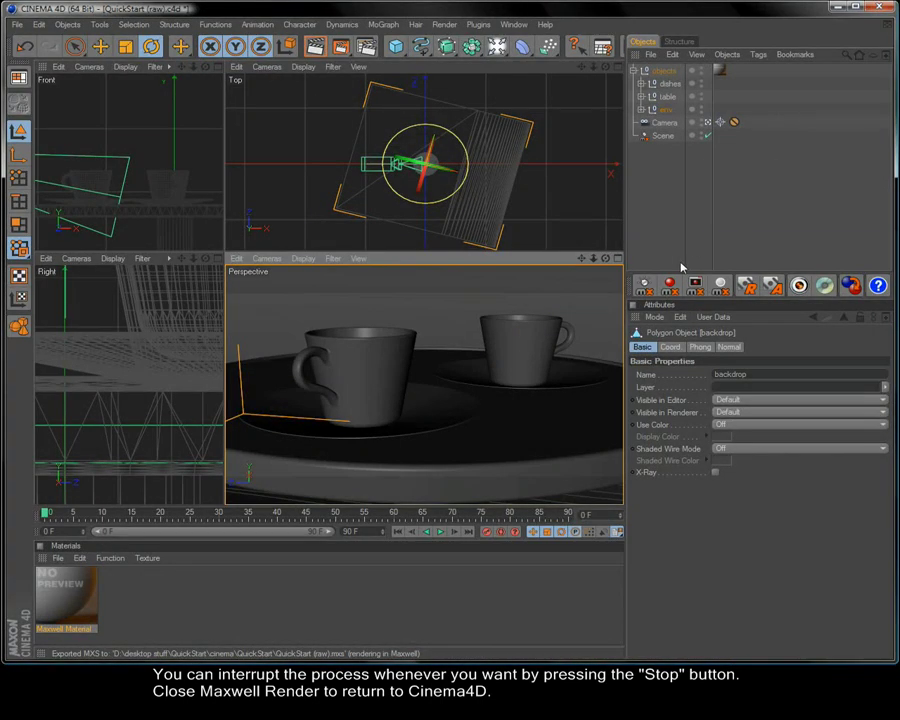
- Set the Maxwell Scene object's fStop to 5.6 for a shallower depth of field
{"action": "left_click", "coordinate": [663, 135]}
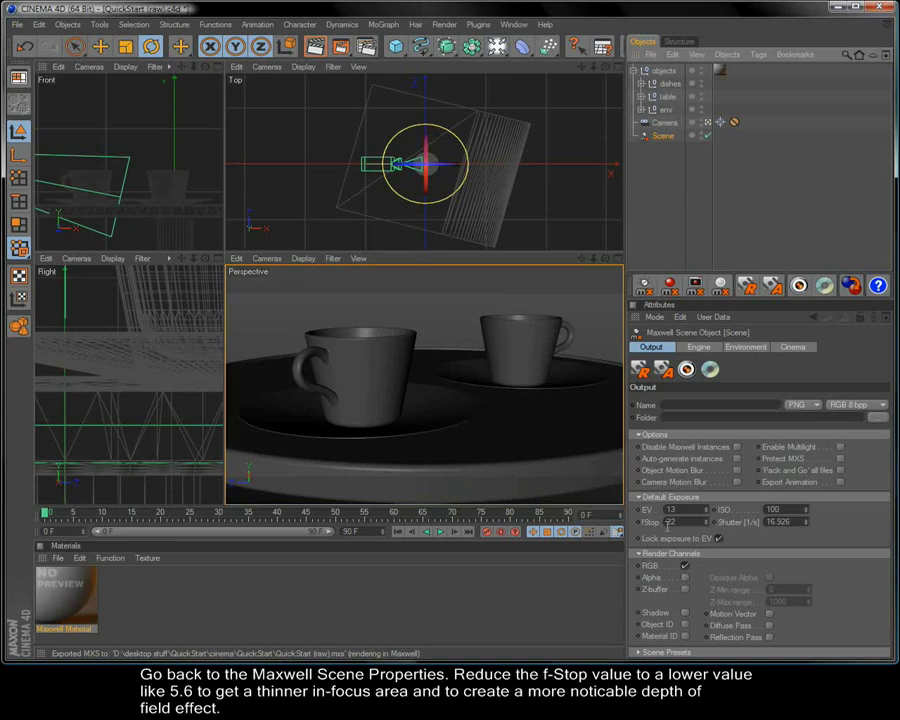
{"action": "double_click", "coordinate": [670, 522]}
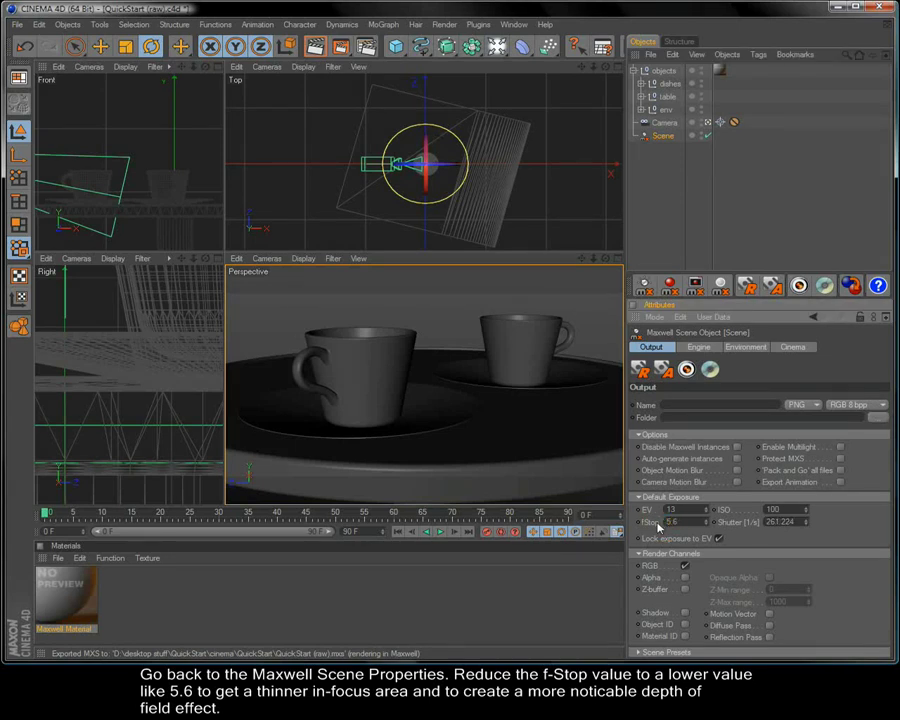
- Move the Camera's focus target onto the near cup in the Front view and check the focus with a short Maxwell render
{"action": "left_click", "coordinate": [660, 124]}
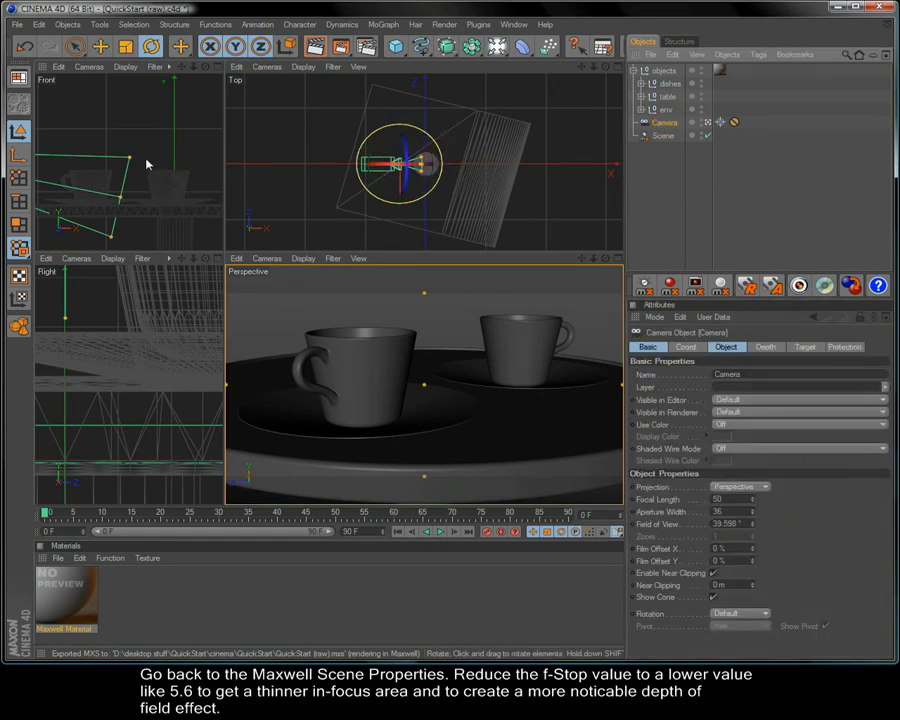
{"action": "left_click_drag", "start_coordinate": [120, 195], "coordinate": [65, 186]}
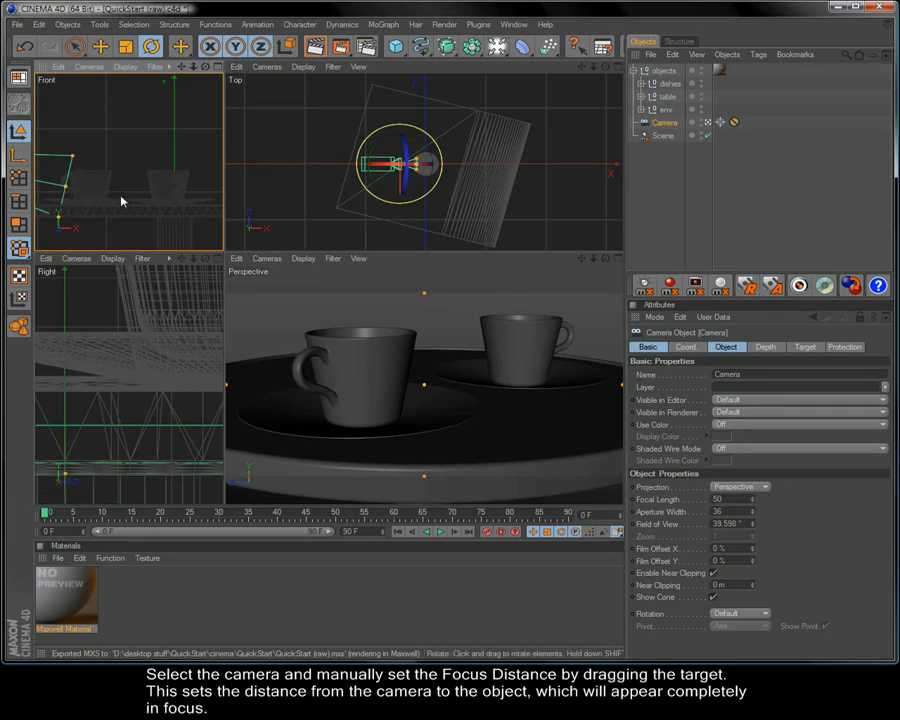
{"action": "left_click", "coordinate": [747, 287]}
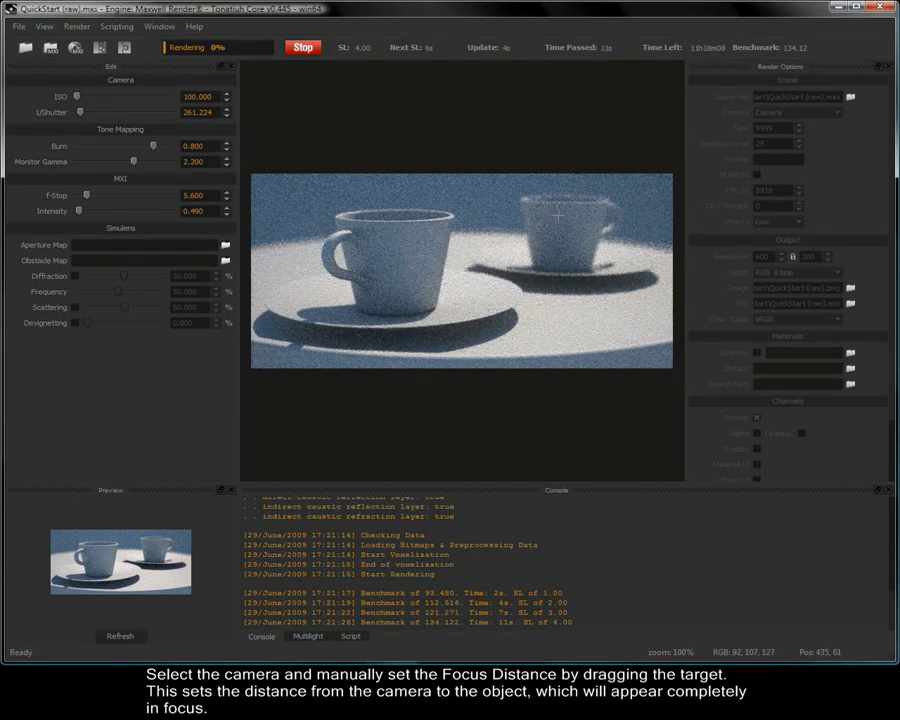
{"action": "left_click", "coordinate": [303, 49]}
{"action": "left_click", "coordinate": [879, 8]}
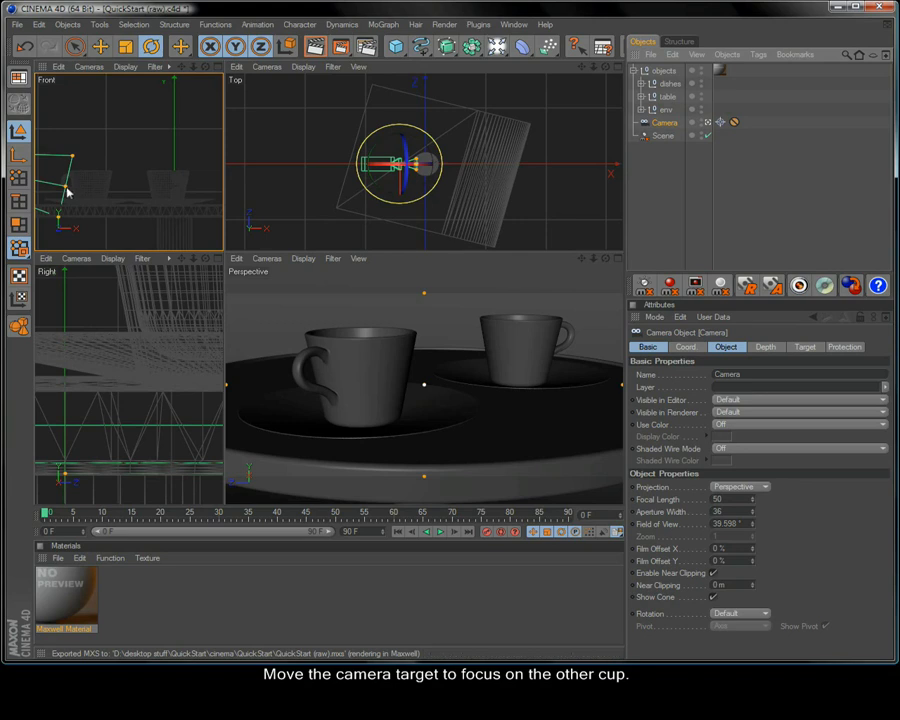
- Move the Camera's focus target toward the far cup in the Front view and run a short Maxwell render
{"action": "left_click_drag", "start_coordinate": [67, 190], "coordinate": [145, 201]}
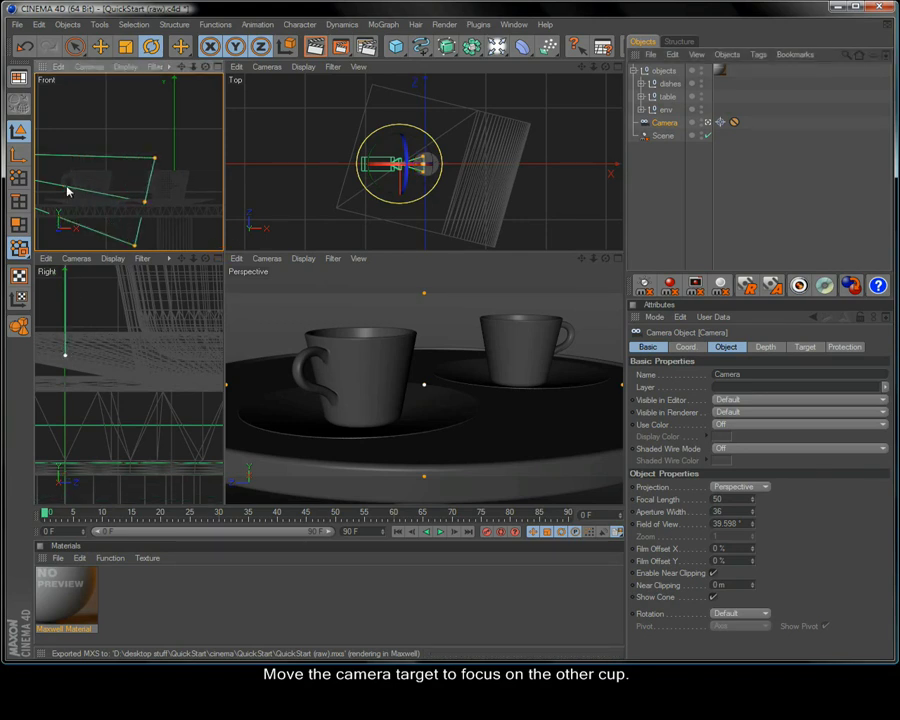
{"action": "left_click", "coordinate": [752, 287]}
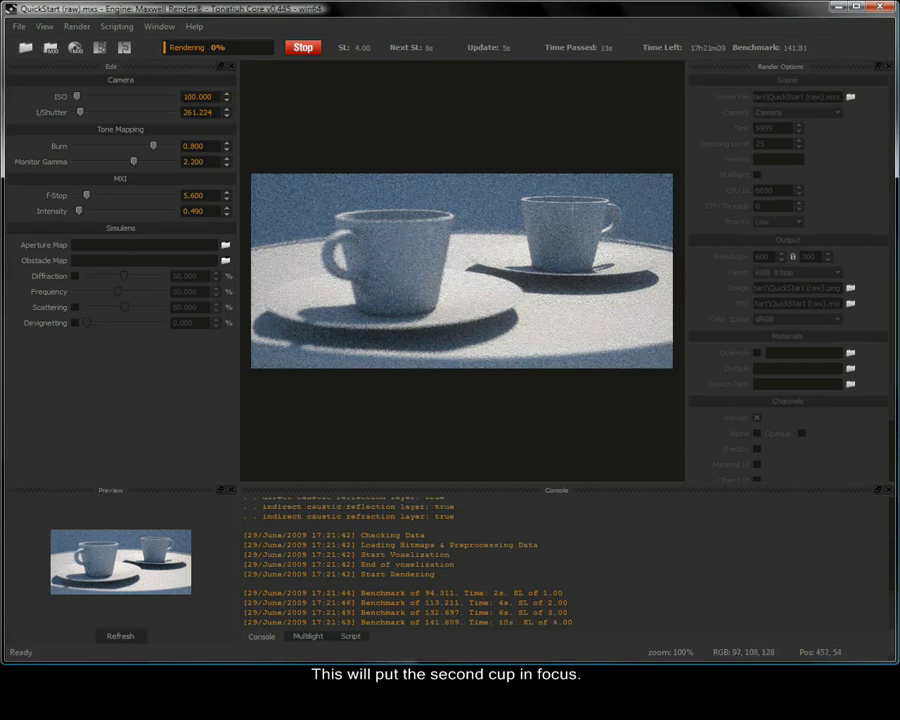
{"action": "left_click", "coordinate": [304, 50]}
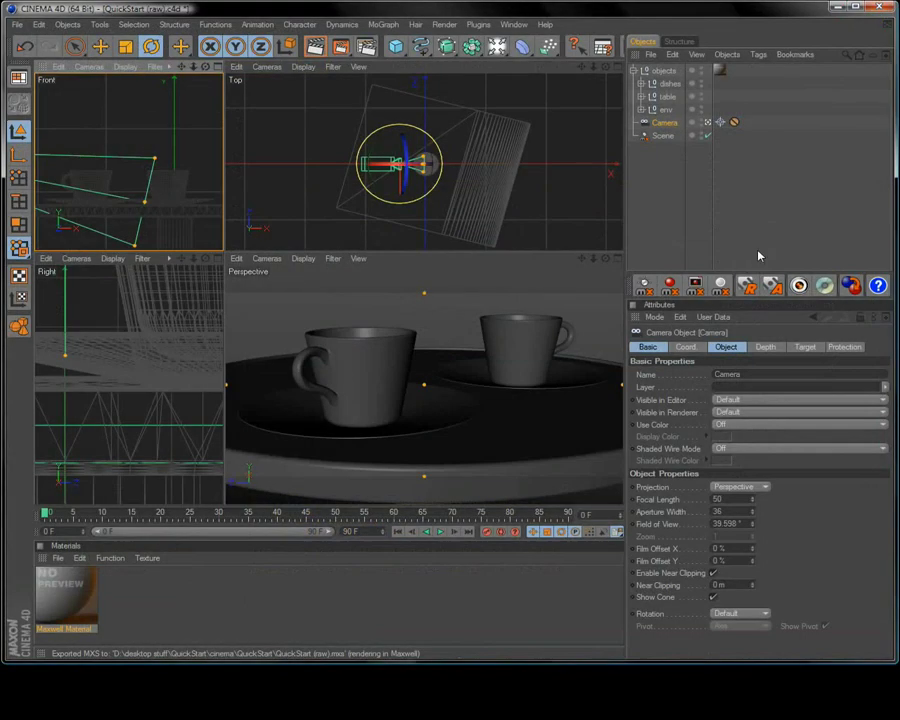
- Switch the perspective viewport to the Editor Camera and set the Maxwell Scene's Physical Sky location to Bogota
{"action": "left_click", "coordinate": [268, 259]}
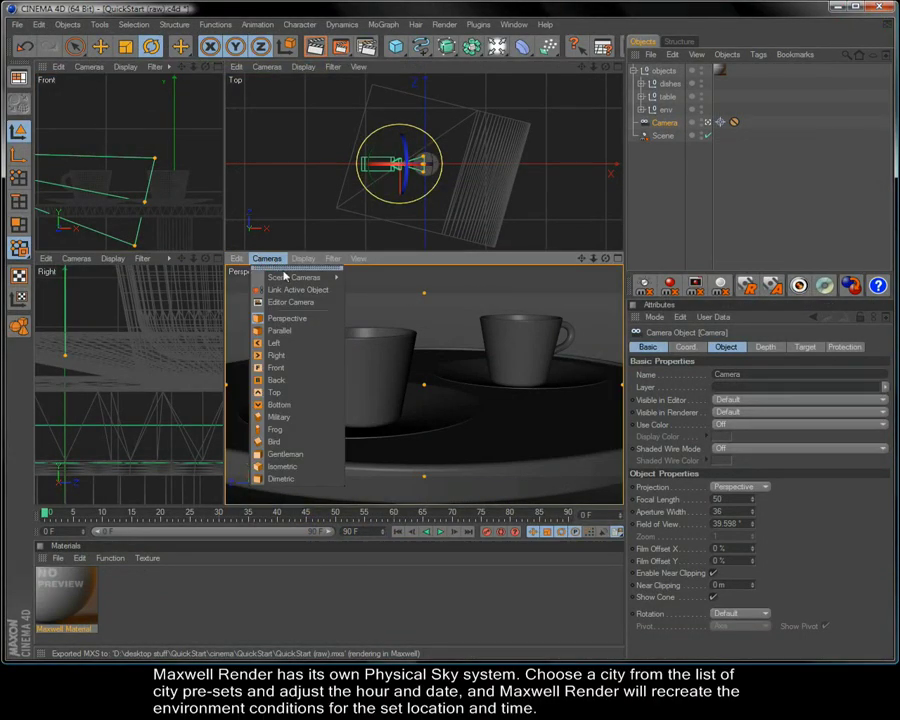
{"action": "left_click", "coordinate": [283, 301]}
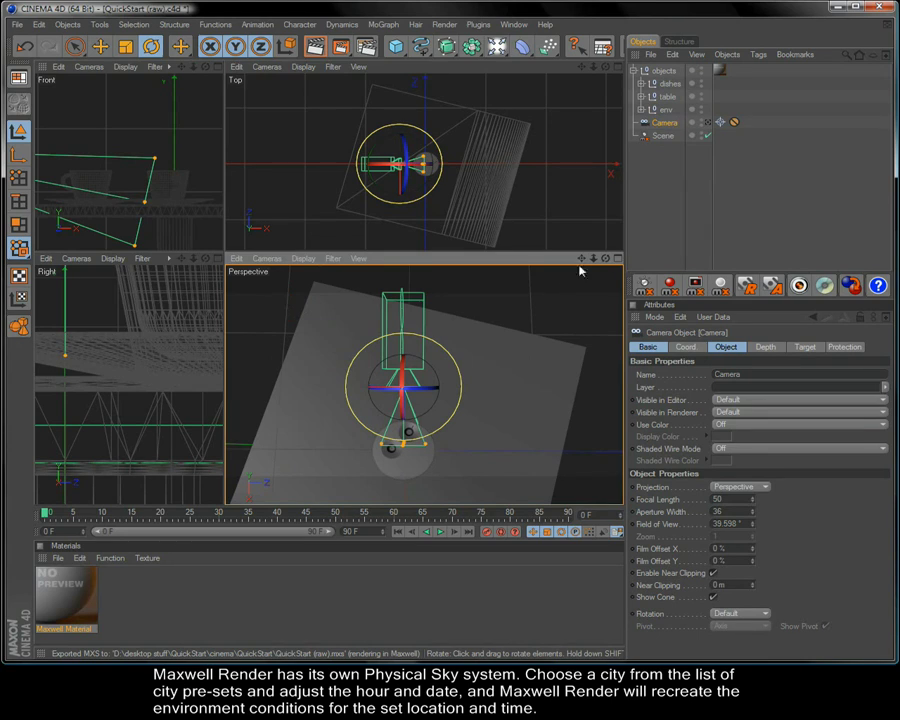
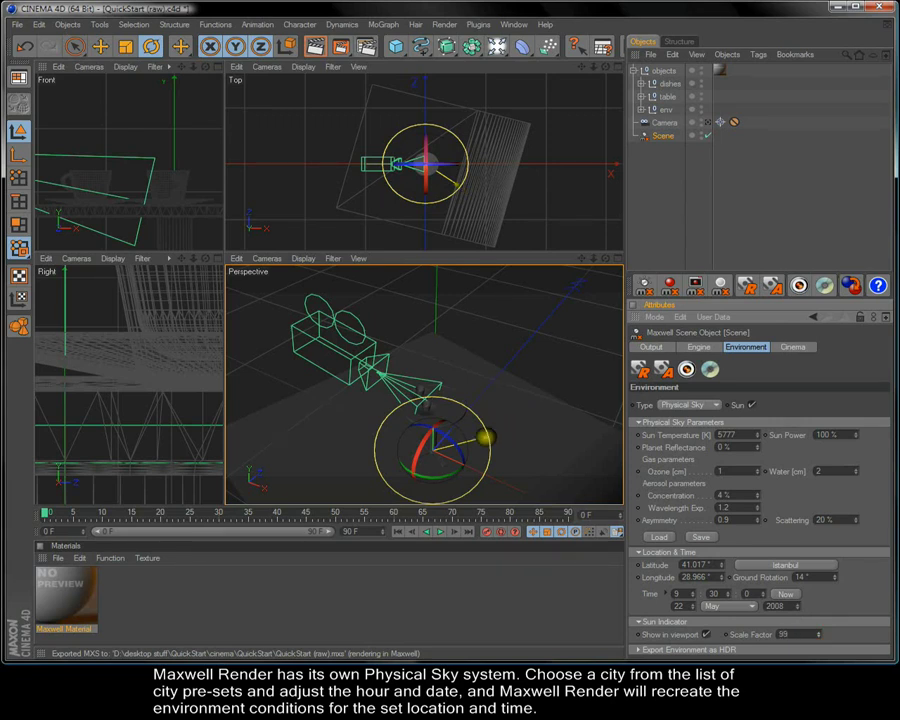
{"action": "left_click", "coordinate": [785, 566]}
{"action": "mouse_move", "coordinate": [805, 599]}
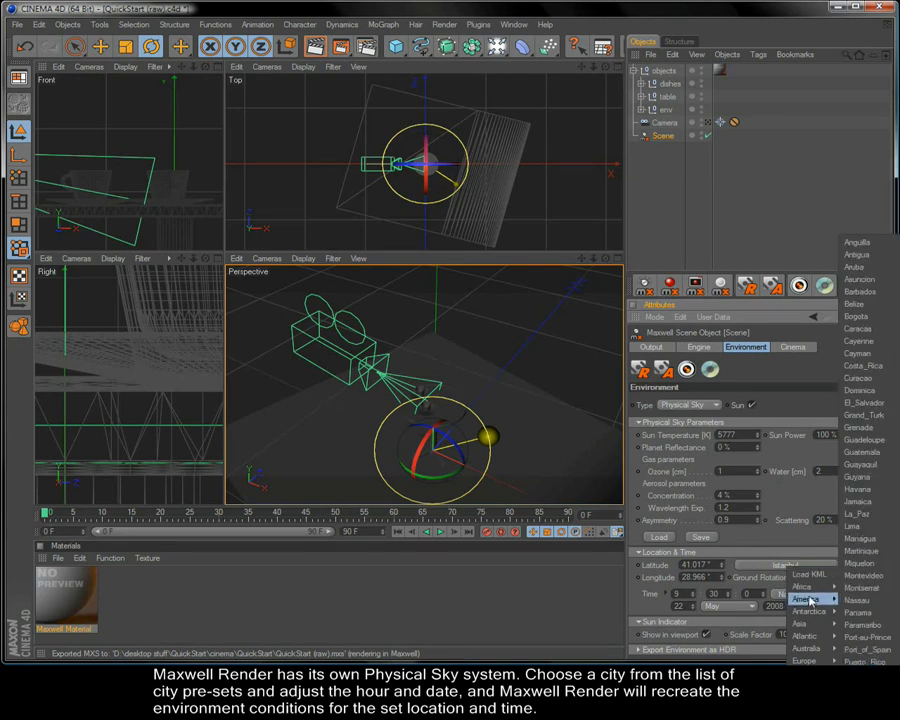
{"action": "left_click", "coordinate": [857, 316]}
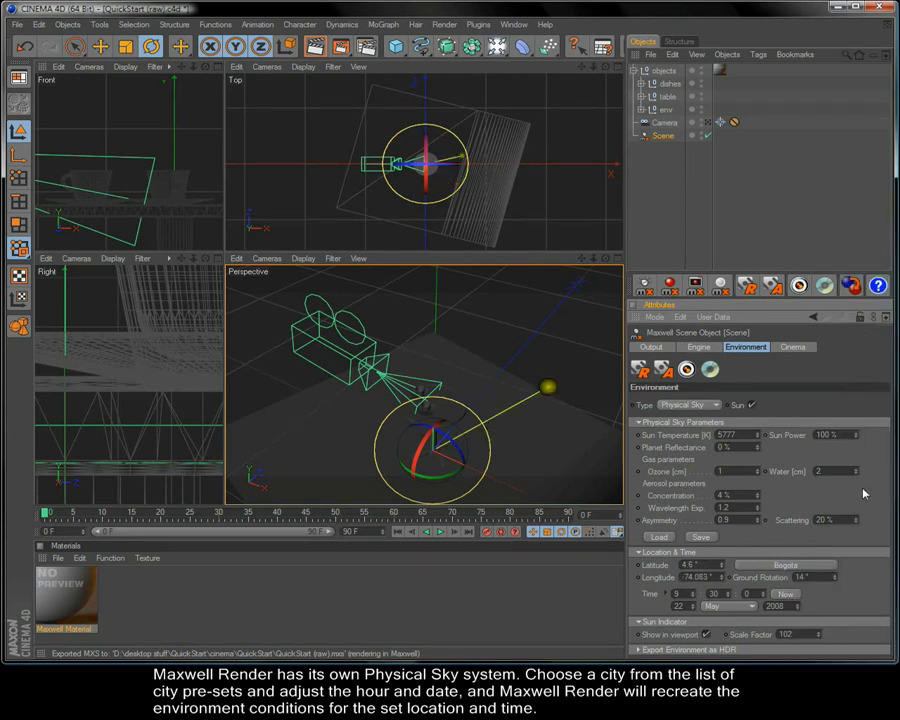
- Set the Physical Sky time to 17:00 and the Ground Rotation to 78°
{"action": "left_click", "coordinate": [835, 580]}
{"action": "left_click_drag", "start_coordinate": [692, 594], "coordinate": [665, 598]}
{"action": "type", "text": "14"}
{"action": "left_click", "coordinate": [716, 594]}
{"action": "type", "text": "0"}
{"action": "key", "text": "Return"}
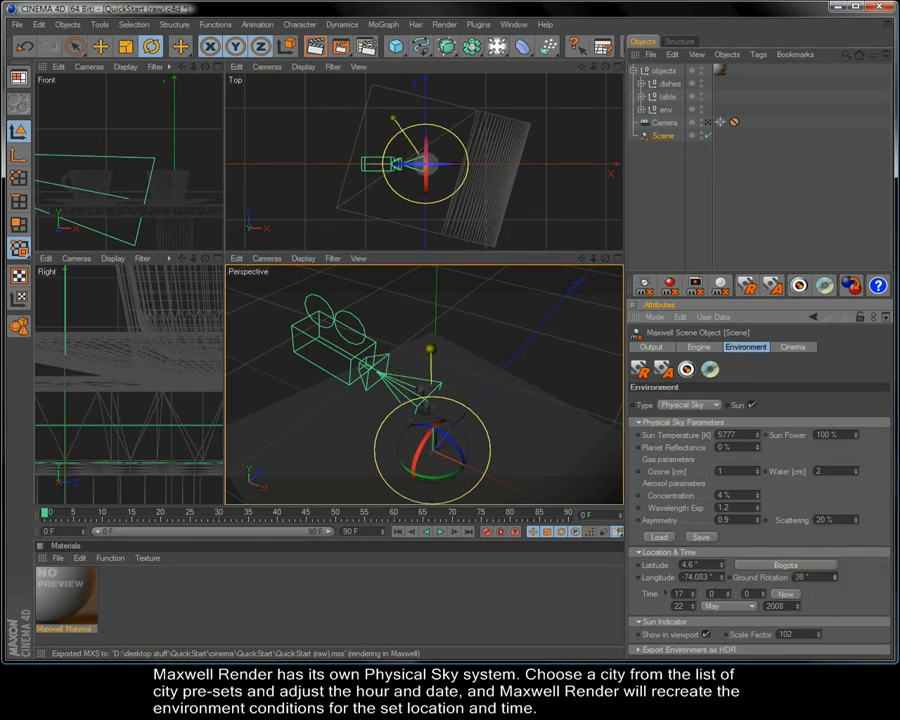
{"action": "left_click_drag", "start_coordinate": [834, 577], "coordinate": [834, 579]}
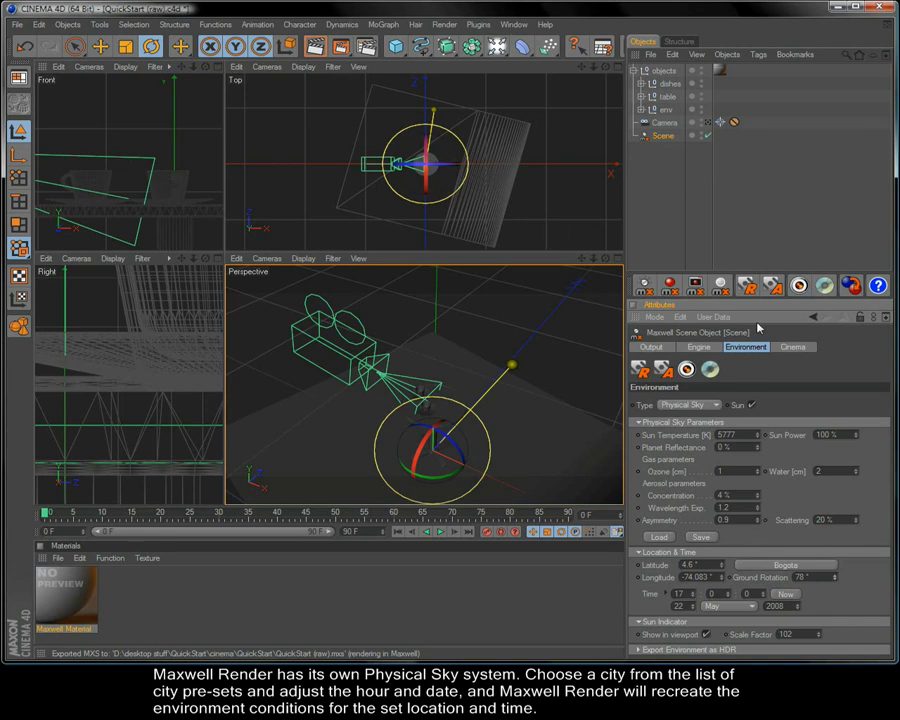
- Stop the render made from the editor view, return the perspective viewport to the scene Camera and start a new Maxwell render
{"action": "left_click", "coordinate": [750, 288]}
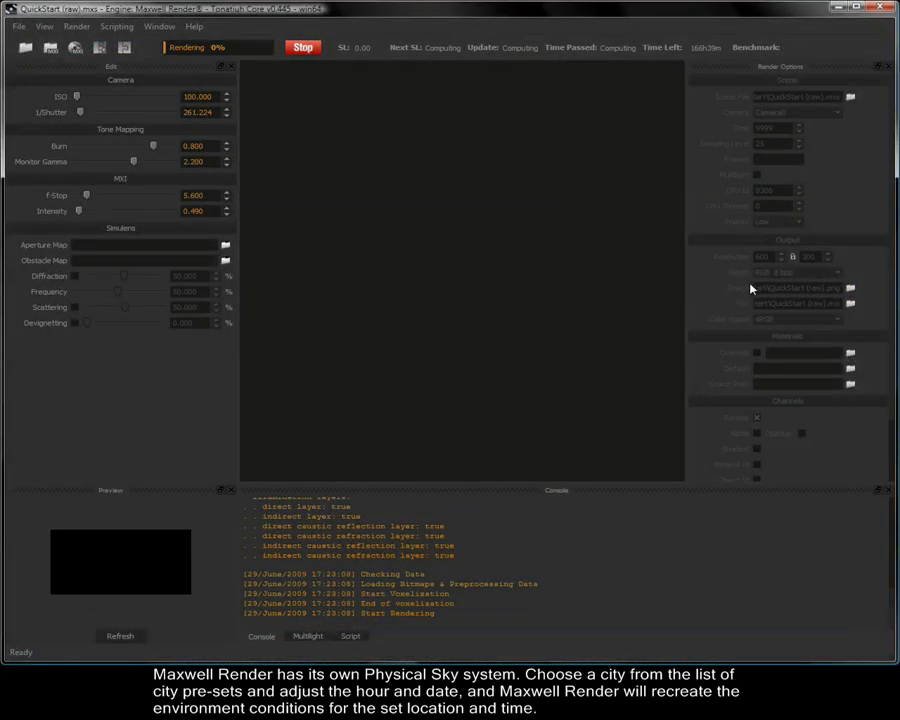
{"action": "left_click", "coordinate": [305, 48]}
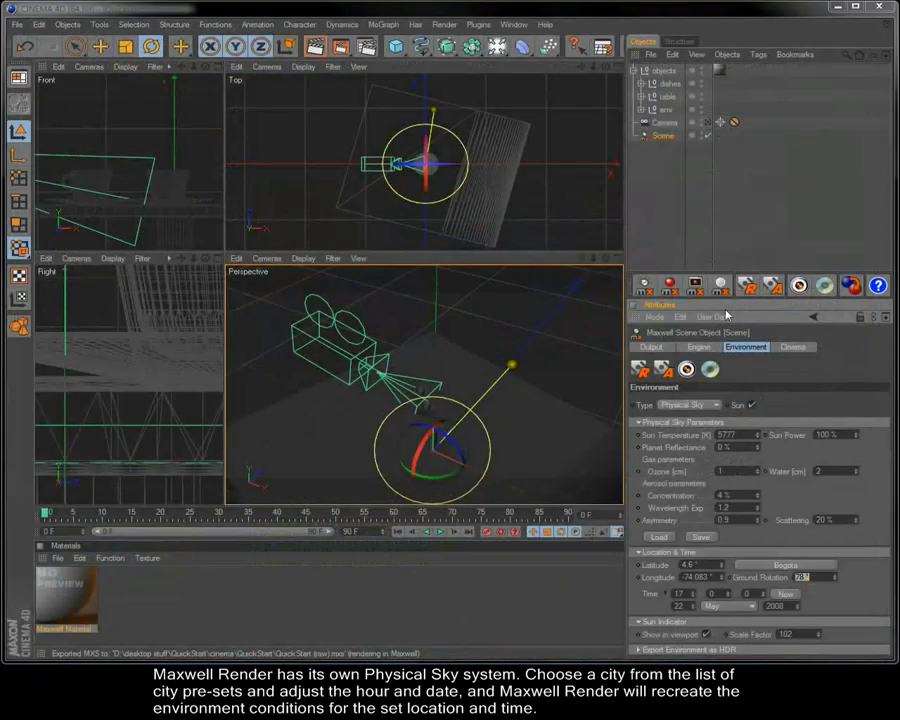
{"action": "left_click", "coordinate": [268, 258]}
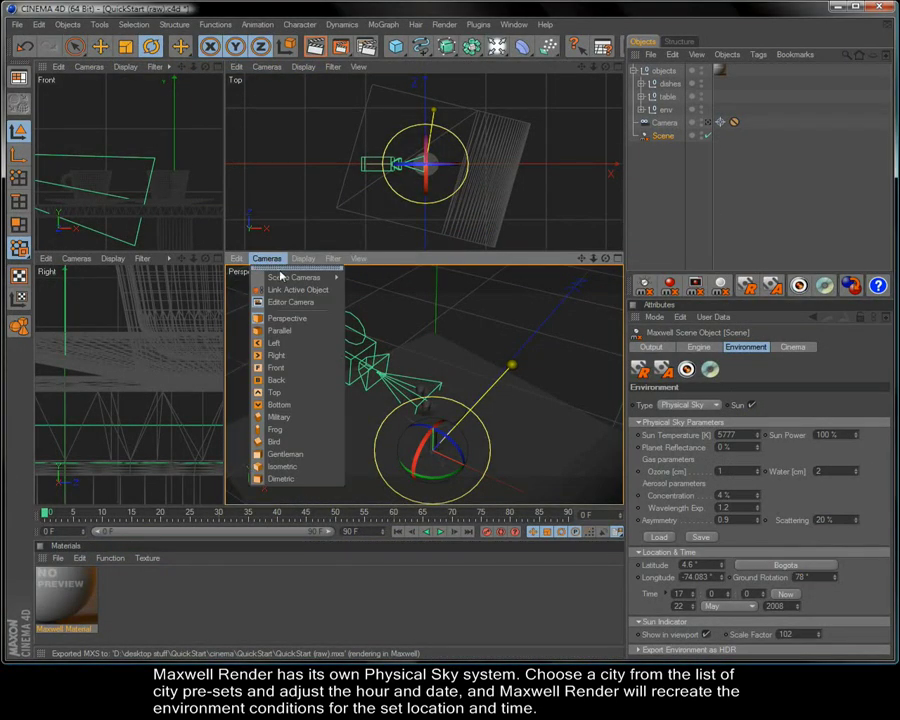
{"action": "mouse_move", "coordinate": [280, 276]}
{"action": "left_click", "coordinate": [358, 278]}
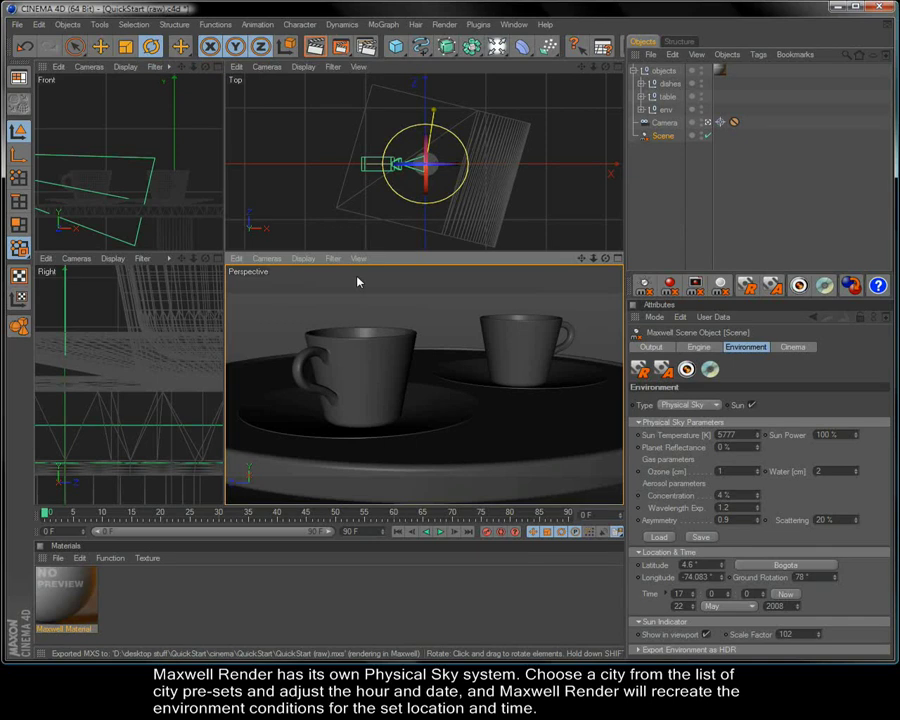
{"action": "left_click", "coordinate": [748, 287]}
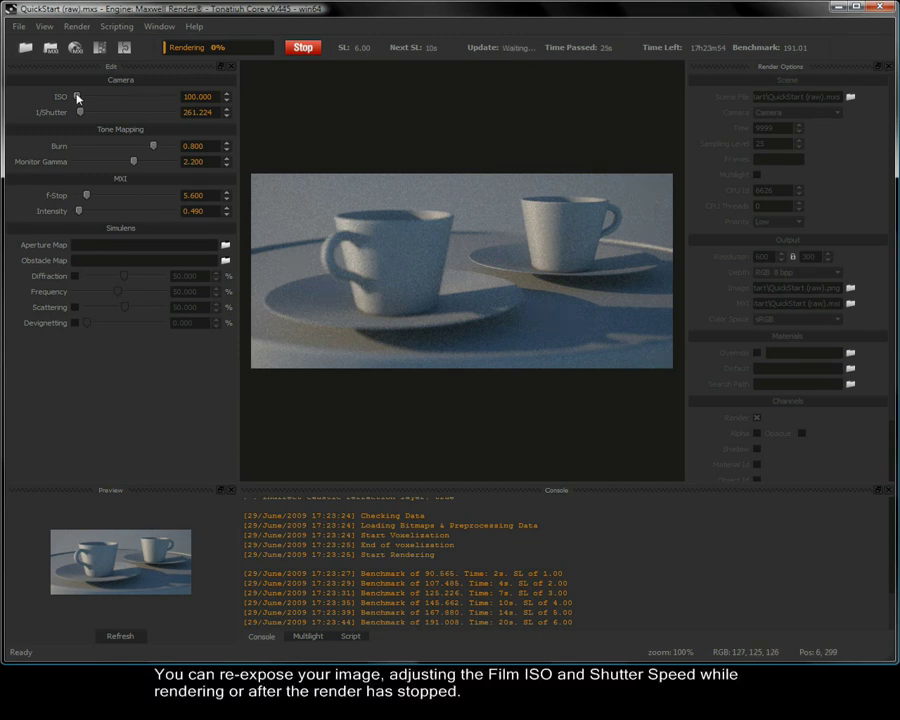
- Re-expose the running render with ISO 205, Monitor Gamma 1.51, Burn 0.89 and 1/Shutter 341
{"action": "left_click_drag", "start_coordinate": [77, 97], "coordinate": [81, 97]}
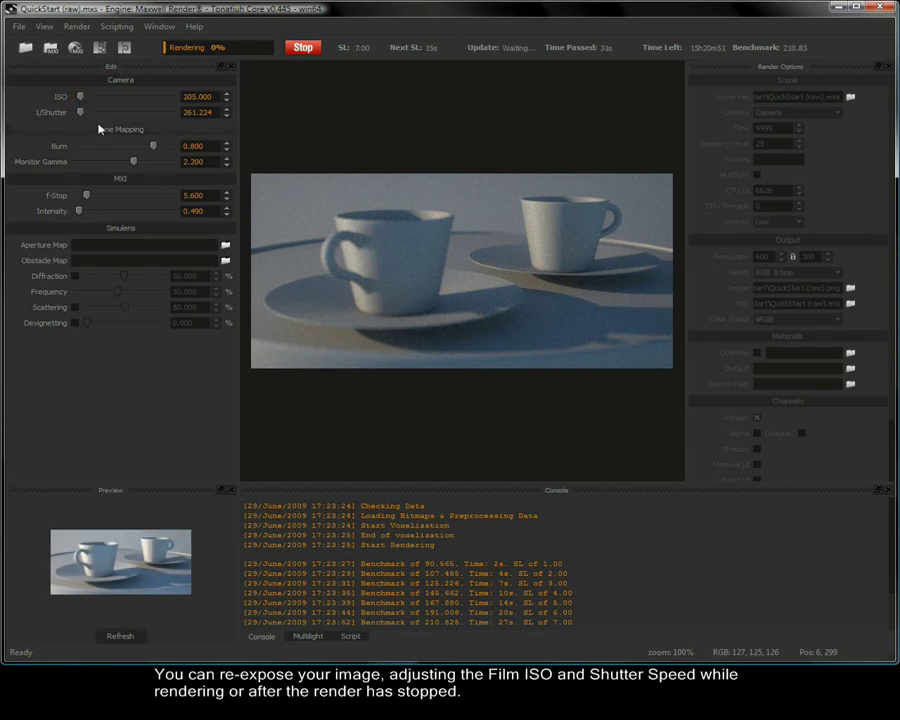
{"action": "left_click_drag", "start_coordinate": [134, 164], "coordinate": [100, 167]}
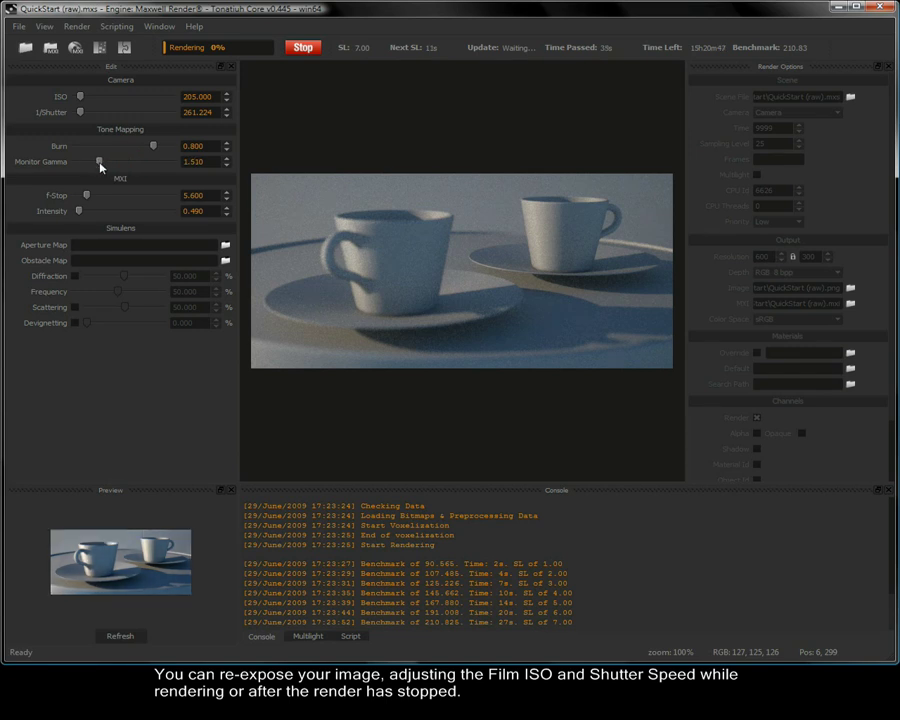
{"action": "left_click_drag", "start_coordinate": [152, 147], "coordinate": [163, 150]}
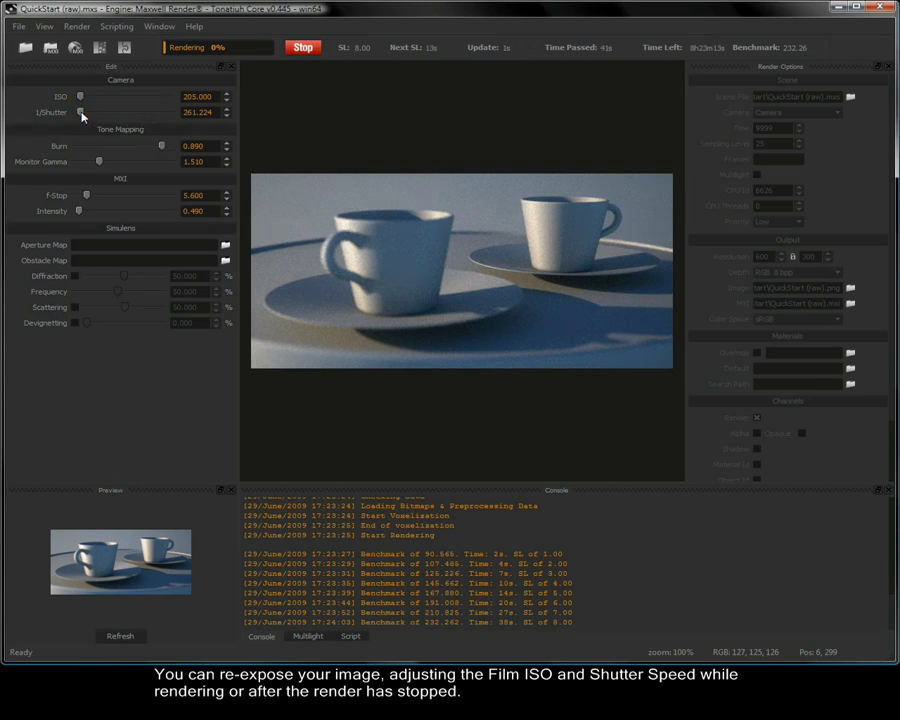
{"action": "left_click_drag", "start_coordinate": [81, 114], "coordinate": [84, 115]}
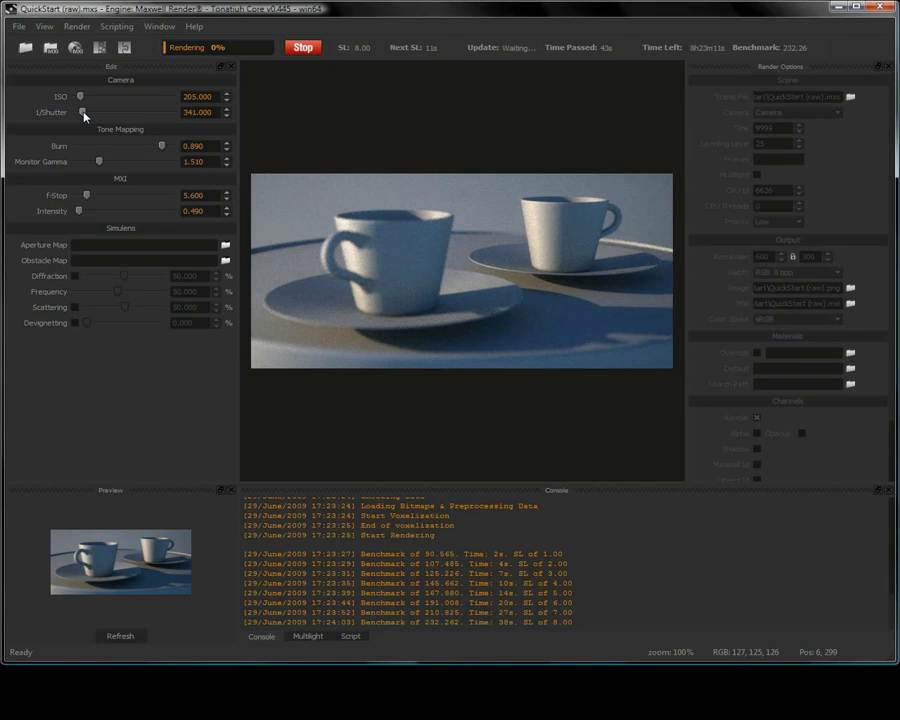
- Adjust the render's ISO to 273, stop the render and close Maxwell Render to return to Cinema 4D
{"action": "left_click_drag", "start_coordinate": [82, 98], "coordinate": [85, 97]}
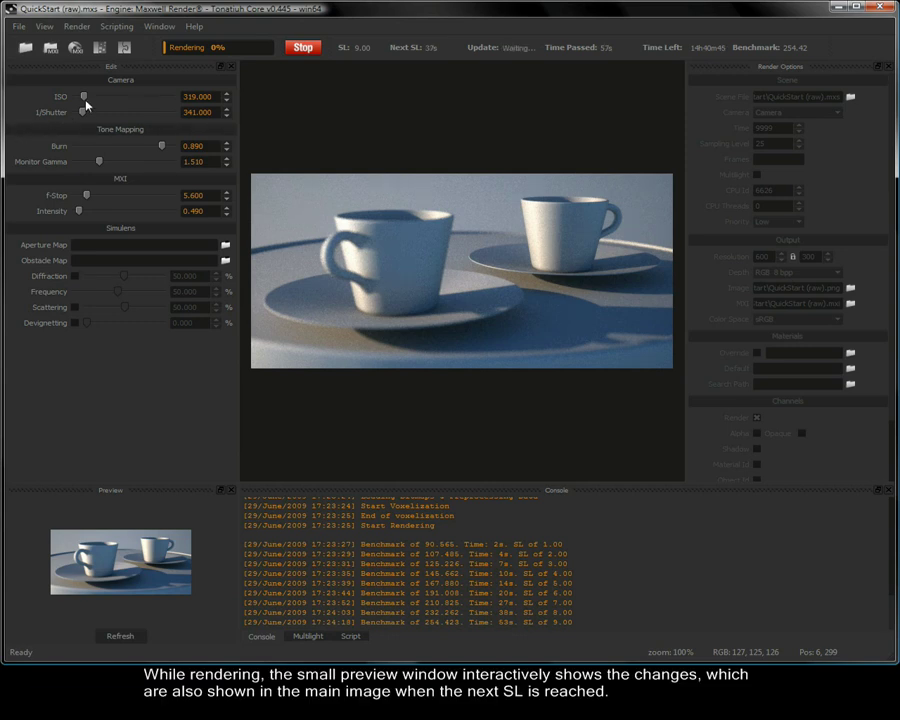
{"action": "left_click_drag", "start_coordinate": [85, 100], "coordinate": [82, 100]}
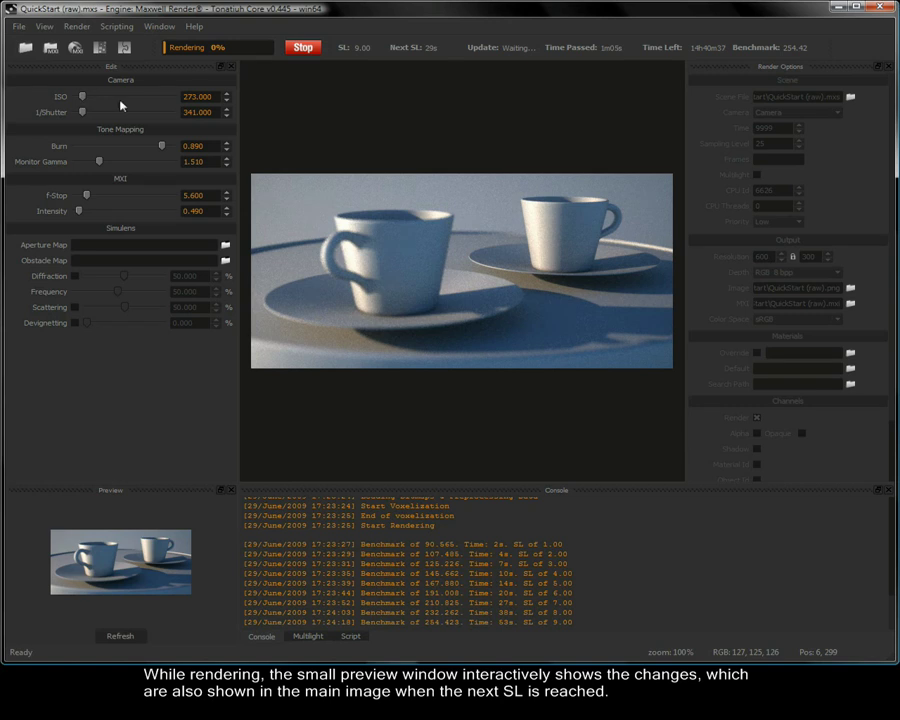
{"action": "left_click", "coordinate": [304, 48]}
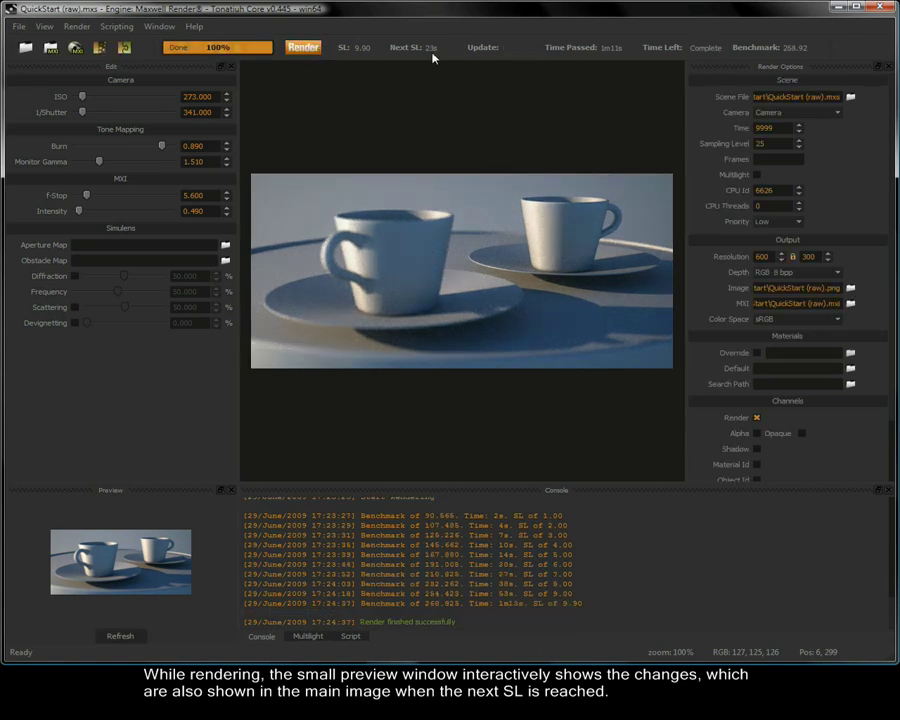
{"action": "left_click", "coordinate": [882, 12]}
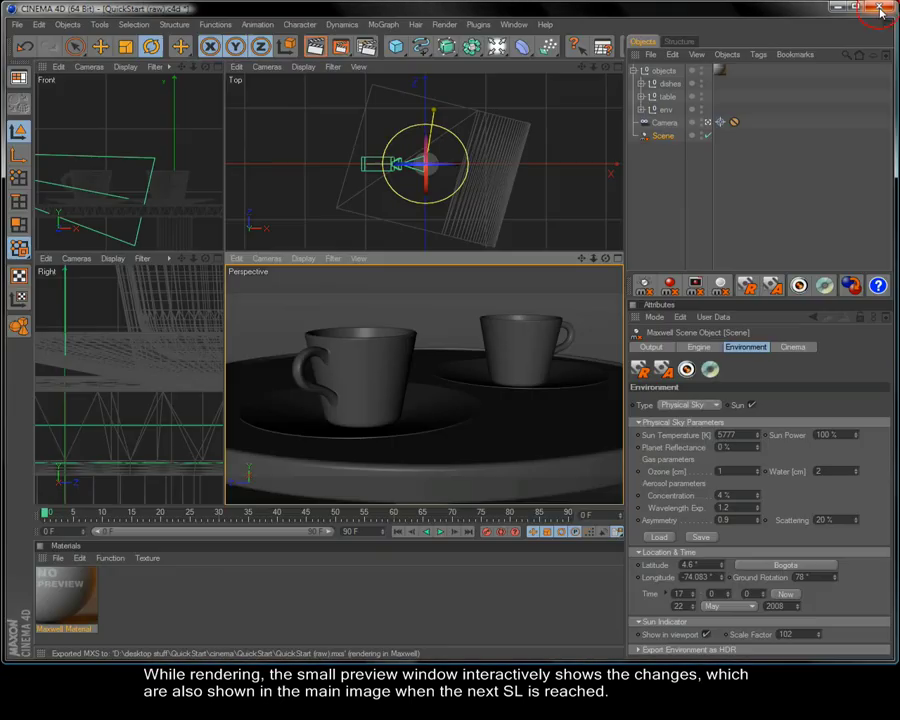